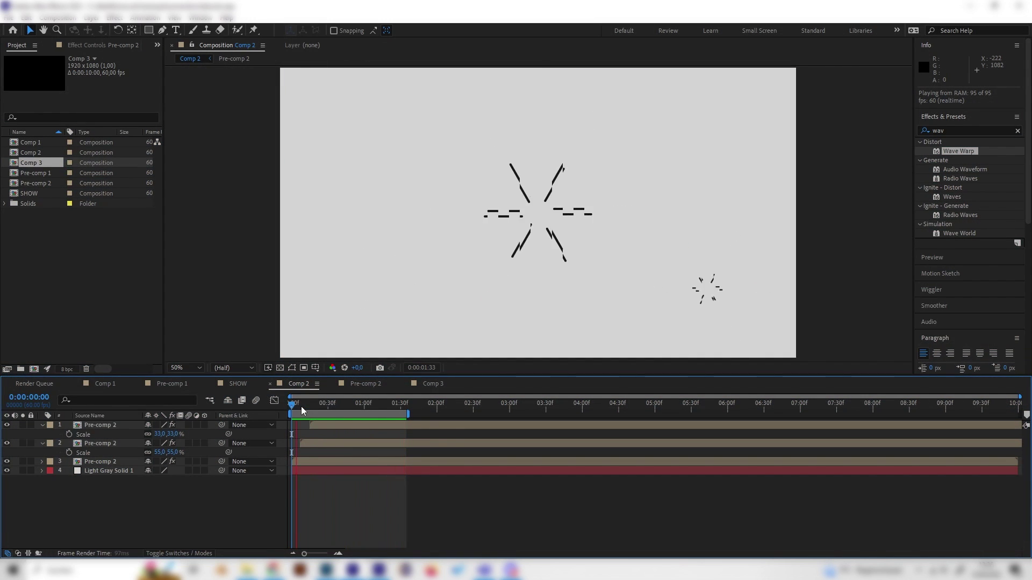
Create a new 1920 x 1080 composition at 60 fps lasting 10 seconds, with a very dark blue background.
key("space")
right_click(94, 269)
left_click(117, 276)
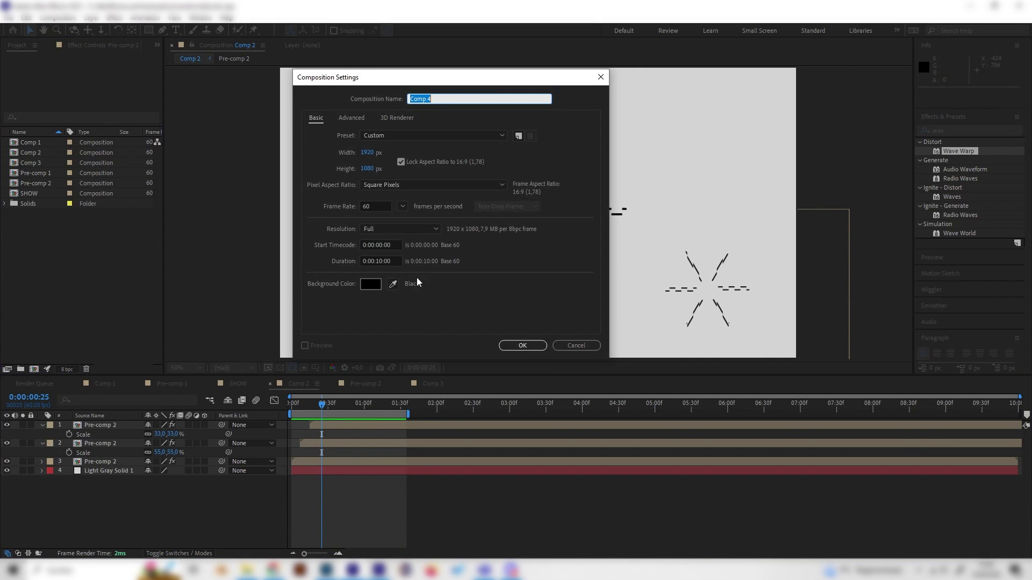
left_click(371, 283)
left_click_drag(164, 87, 164, 77)
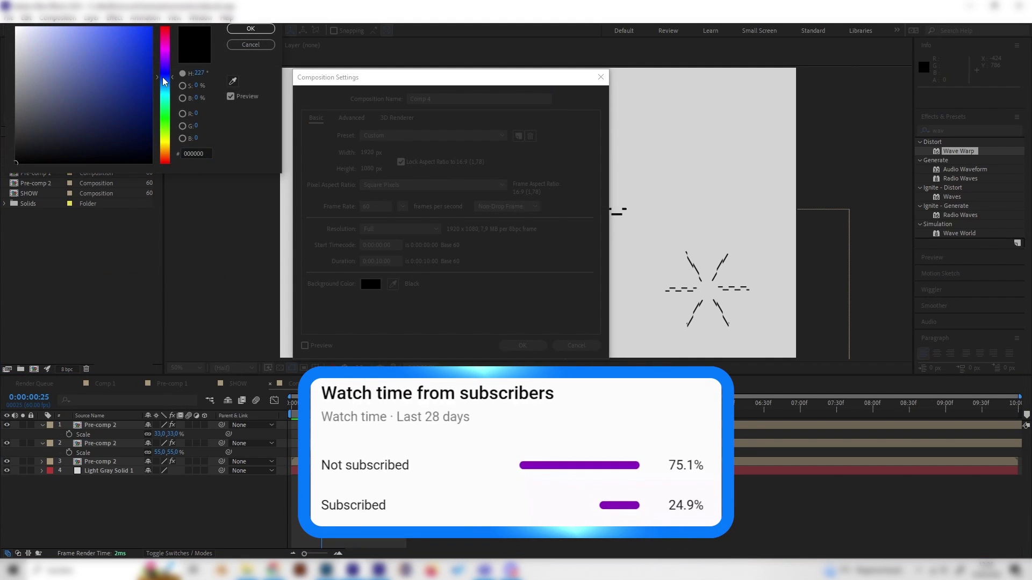
left_click(75, 147)
left_click_drag(75, 156, 69, 152)
left_click(252, 30)
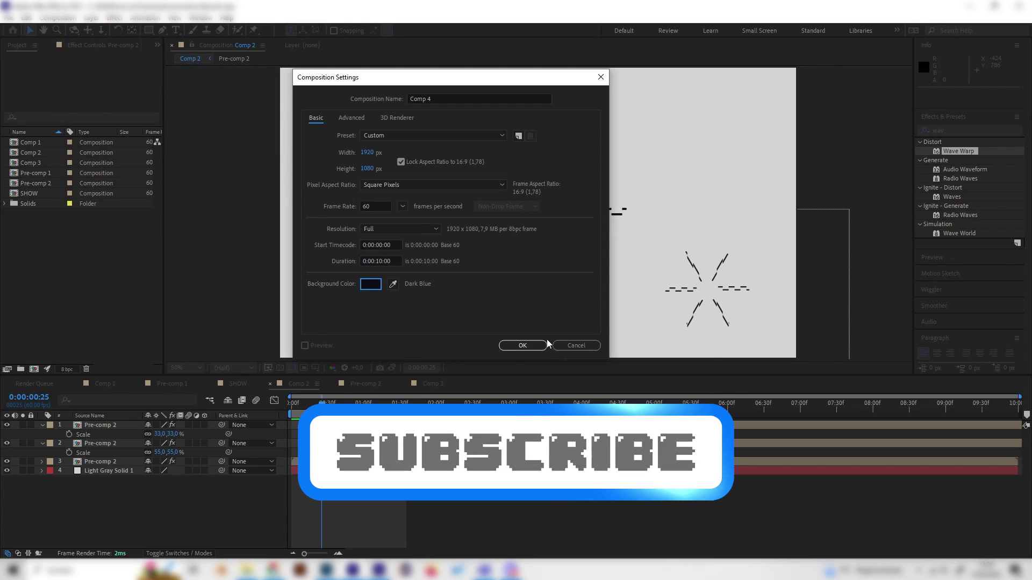
left_click(521, 346)
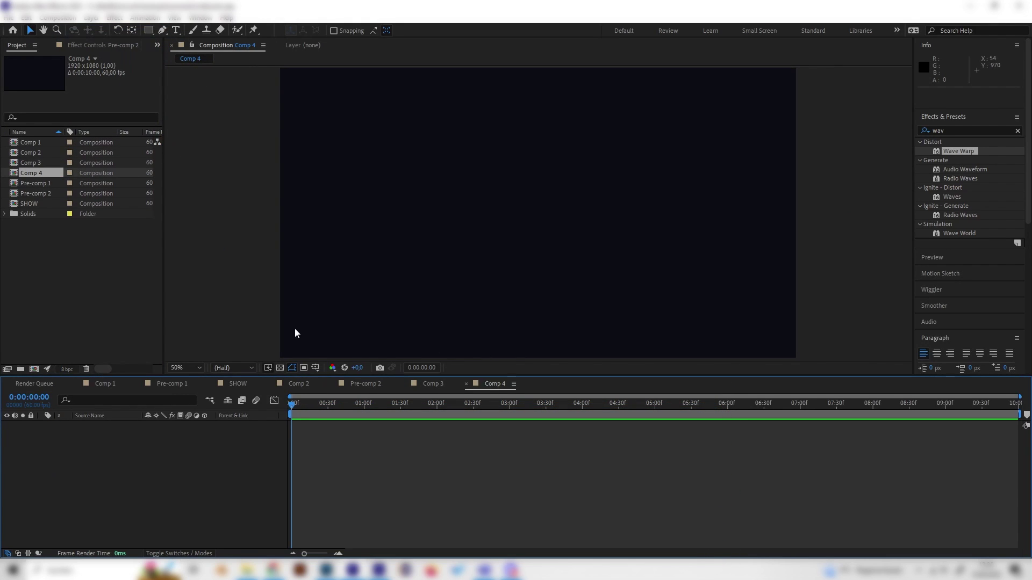
Show the proportional grid over the composition and add an empty shape layer.
left_click(315, 367)
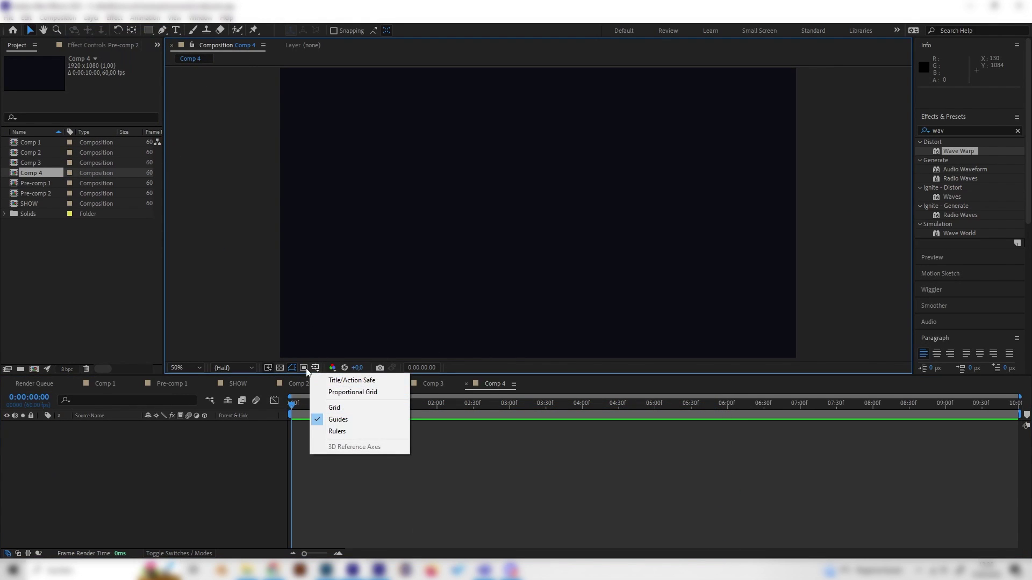
left_click(363, 393)
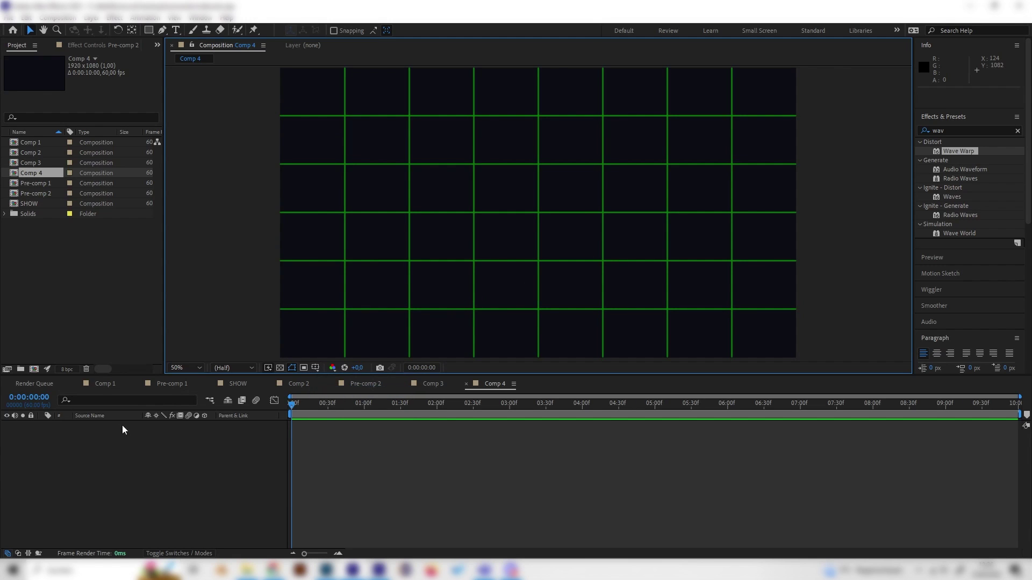
right_click(99, 433)
mouse_move(227, 314)
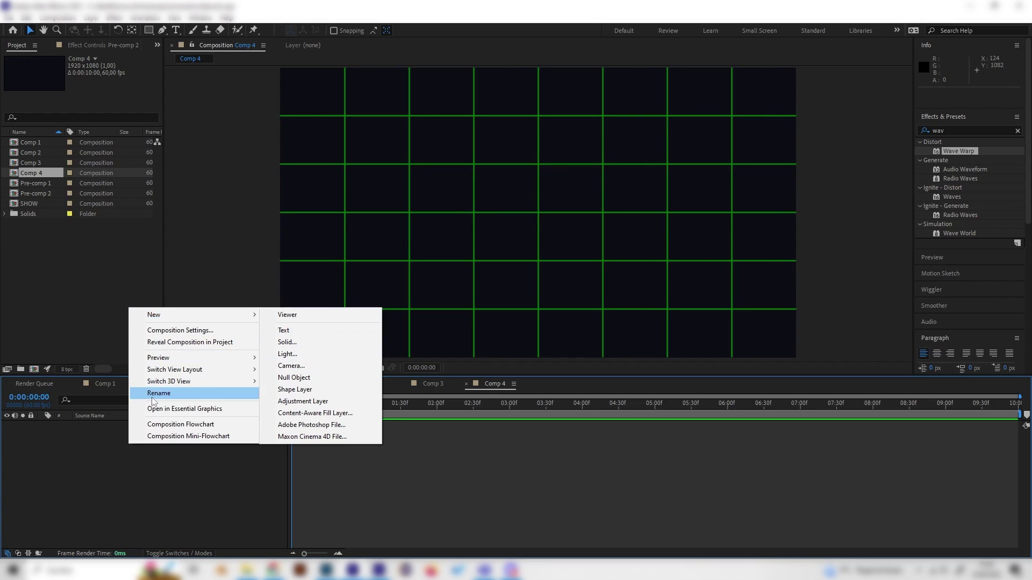
left_click(317, 389)
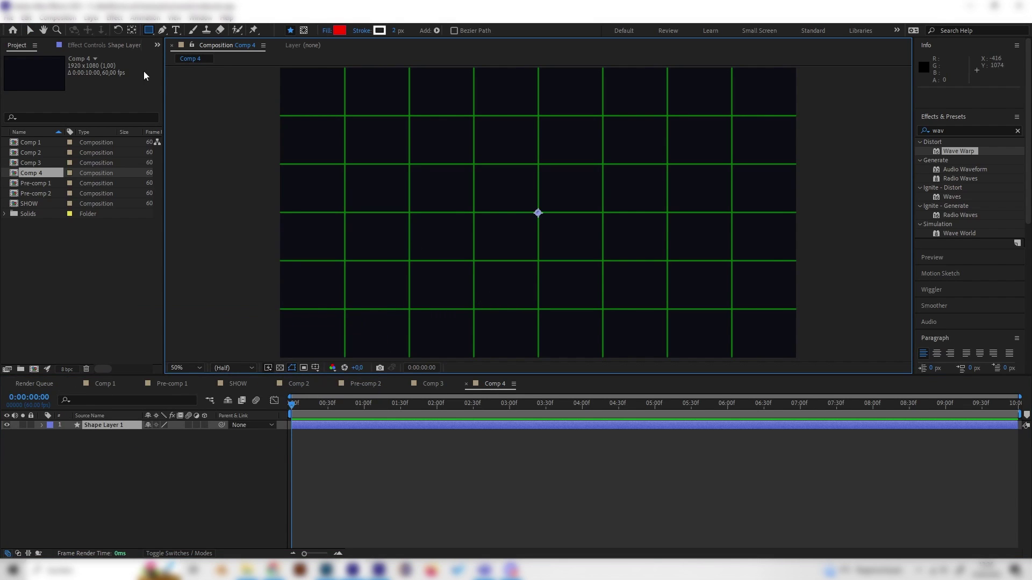
Draw a horizontal Pen tool line from just right of the composition's centre to the second vertical grid line, and hide the proportional grid.
left_click(162, 31)
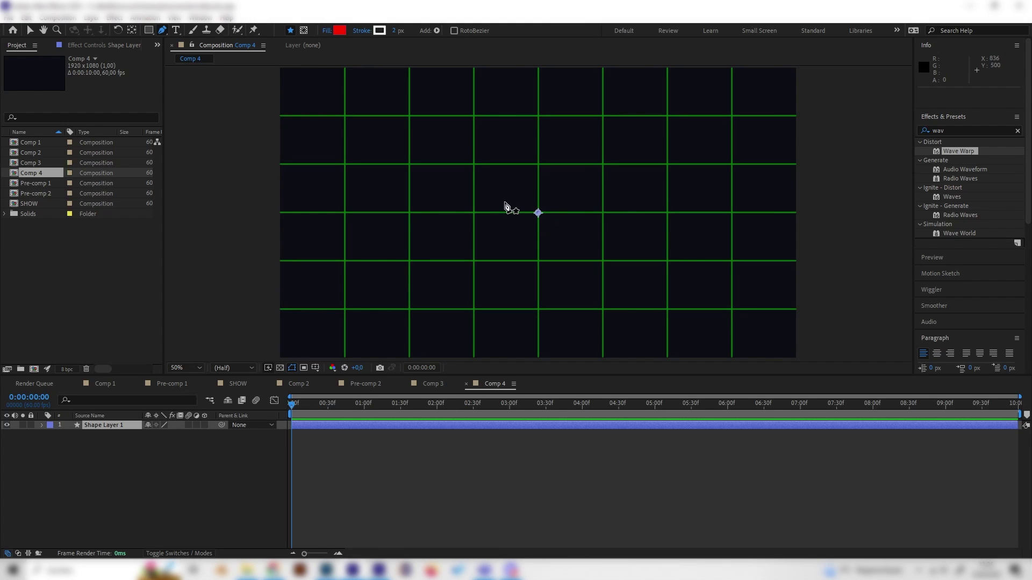
left_click(555, 213)
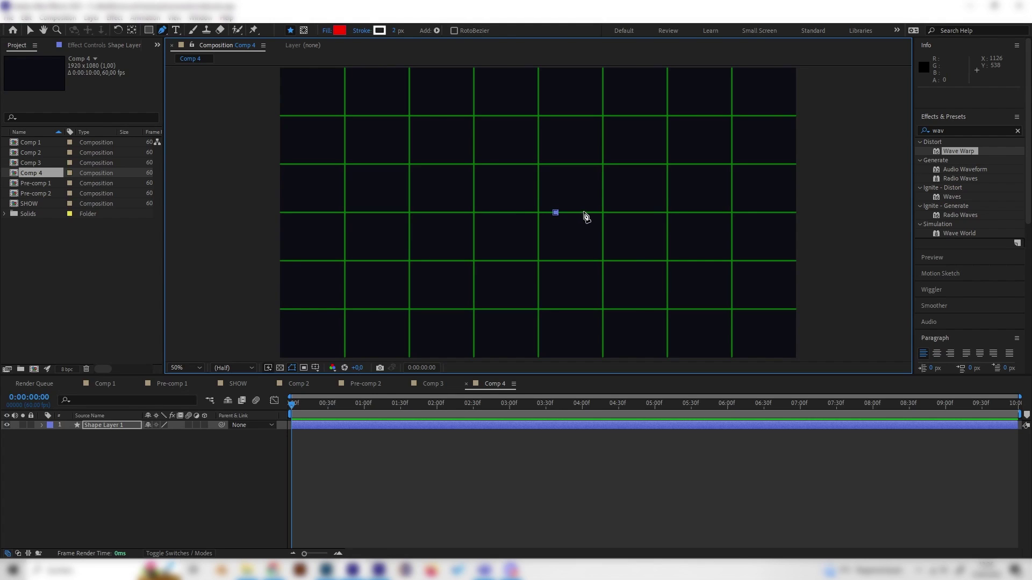
left_click(668, 213)
left_click(120, 432)
left_click(126, 425)
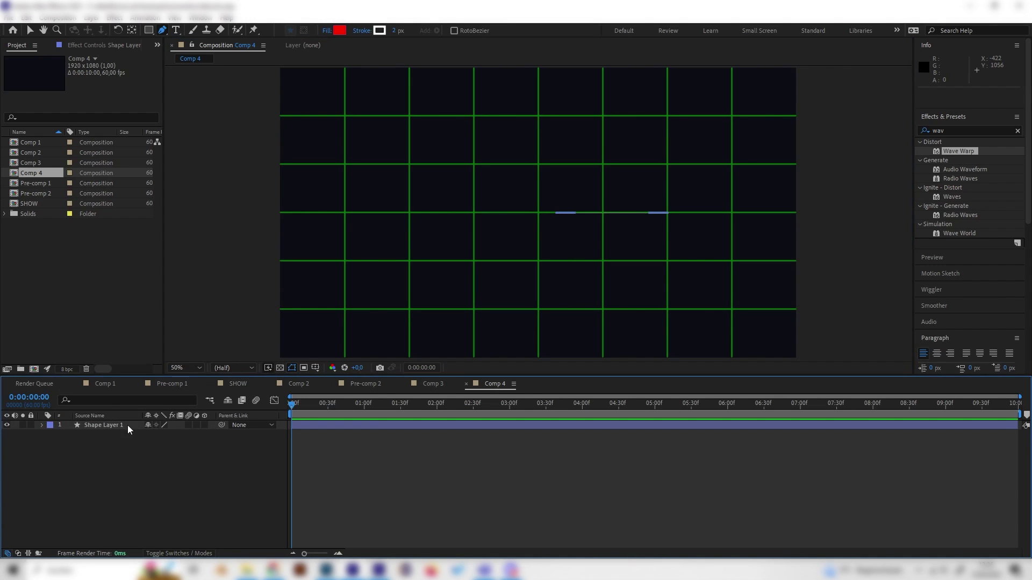
left_click(317, 370)
left_click(355, 392)
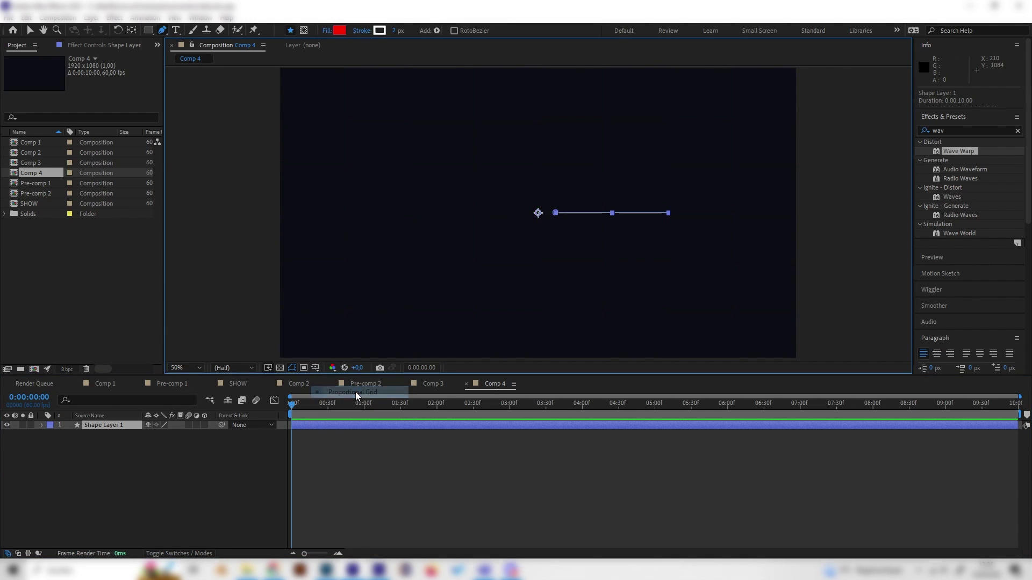
Delete the fill from the line's shape group in the shape layer's contents.
left_click(42, 425)
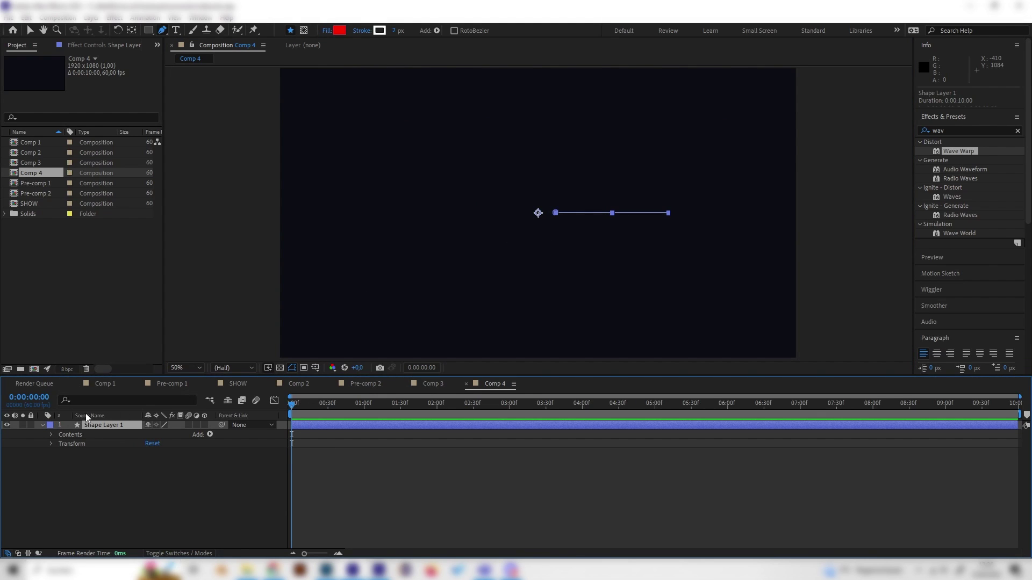
left_click(52, 434)
left_click(60, 443)
left_click(91, 470)
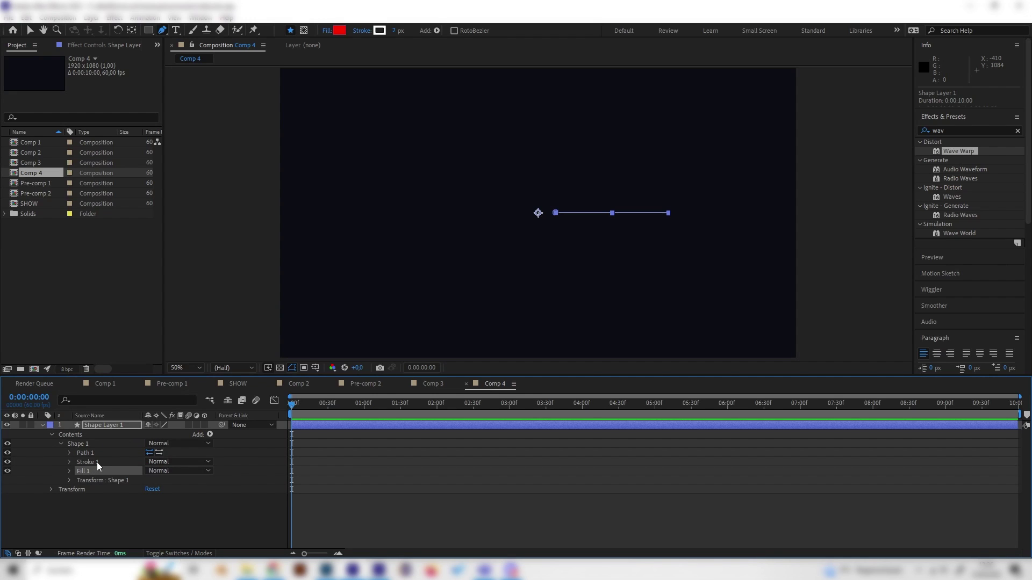
key("Delete")
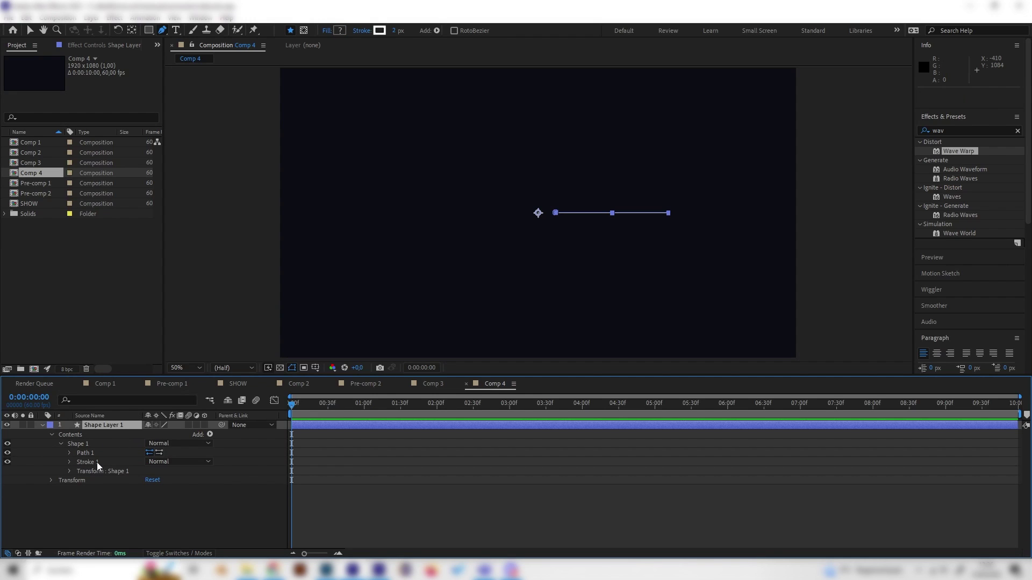
Set the line's stroke colour to off-white and its stroke width to 8.
left_click(69, 465)
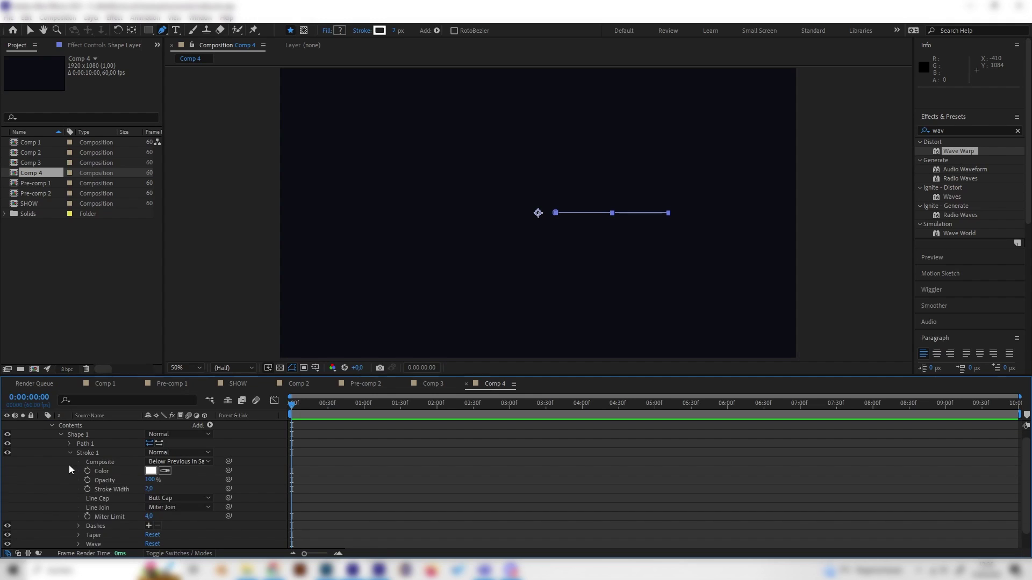
left_click(151, 472)
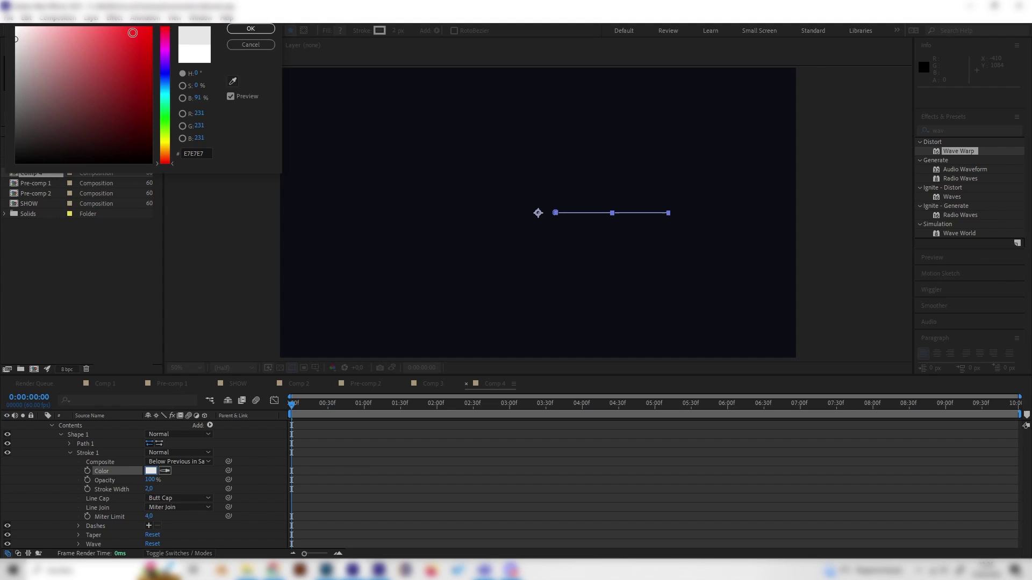
left_click(251, 28)
left_click(151, 489)
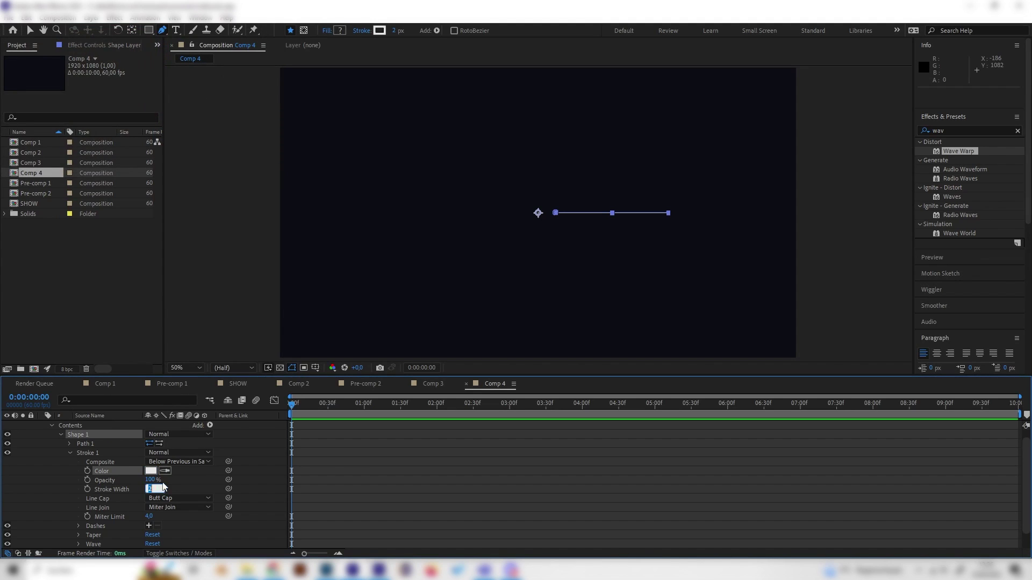
type("8")
key("Return")
left_click(186, 492)
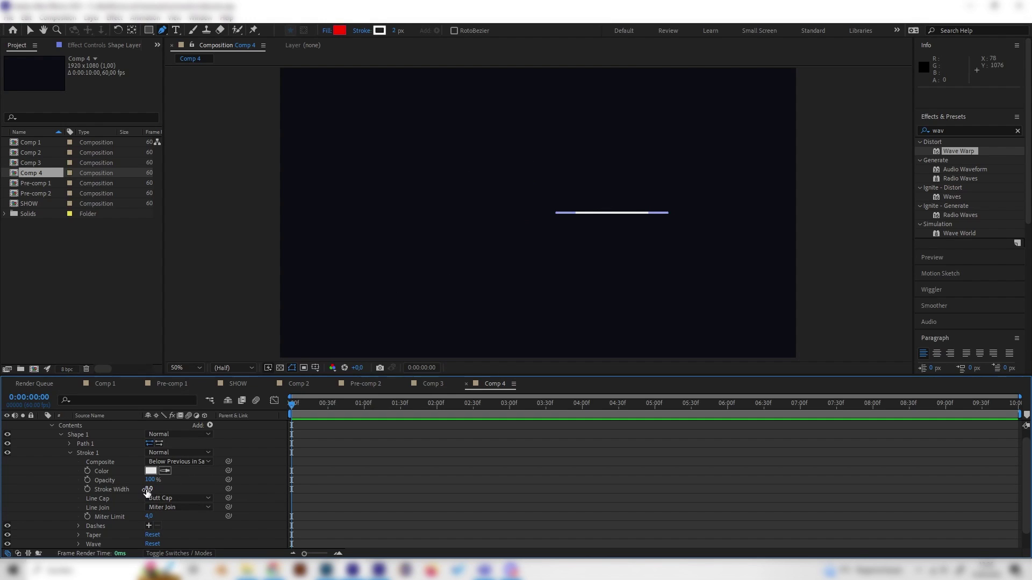
Change the line cap of the line's stroke to Round Cap.
left_click(177, 498)
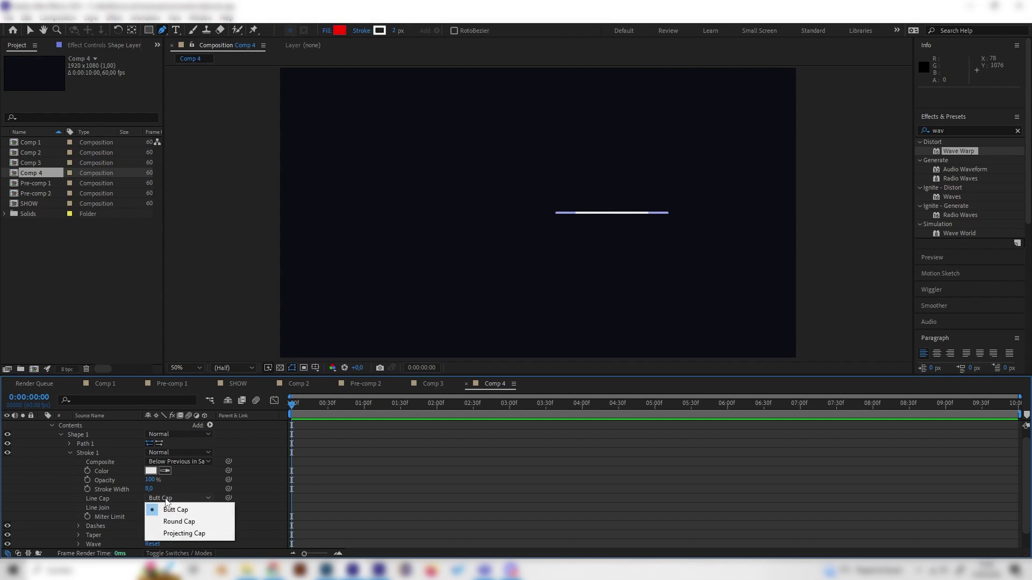
left_click(184, 521)
left_click(270, 476)
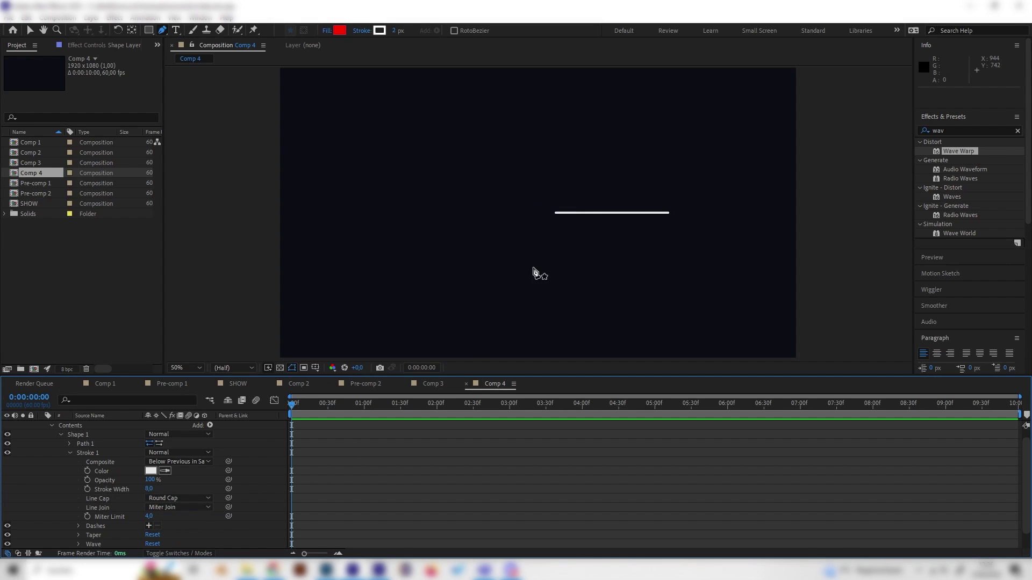
Add Trim Paths to the shape layer's contents and reveal its properties.
scroll(137, 426, "up", 1)
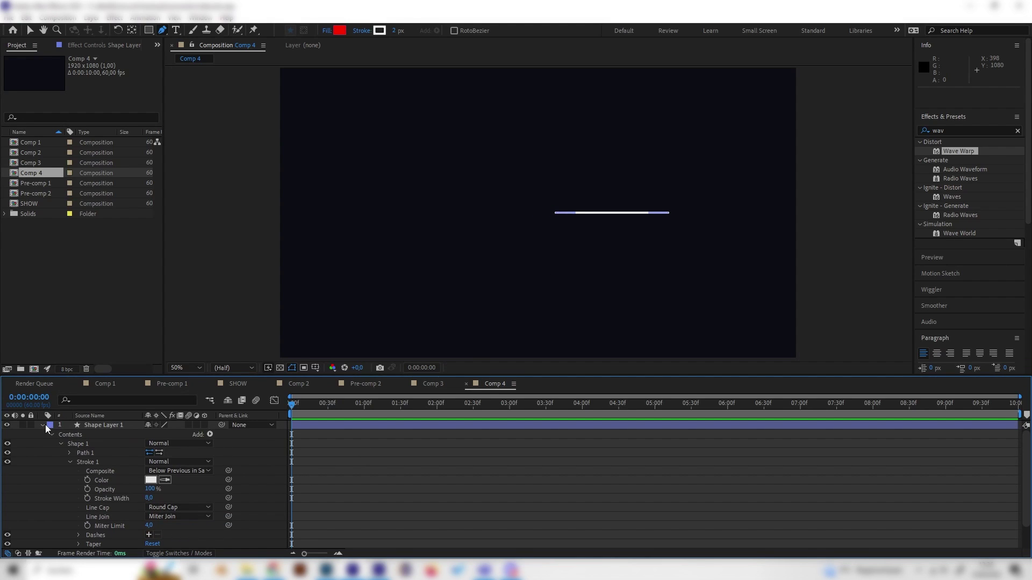
left_click(209, 434)
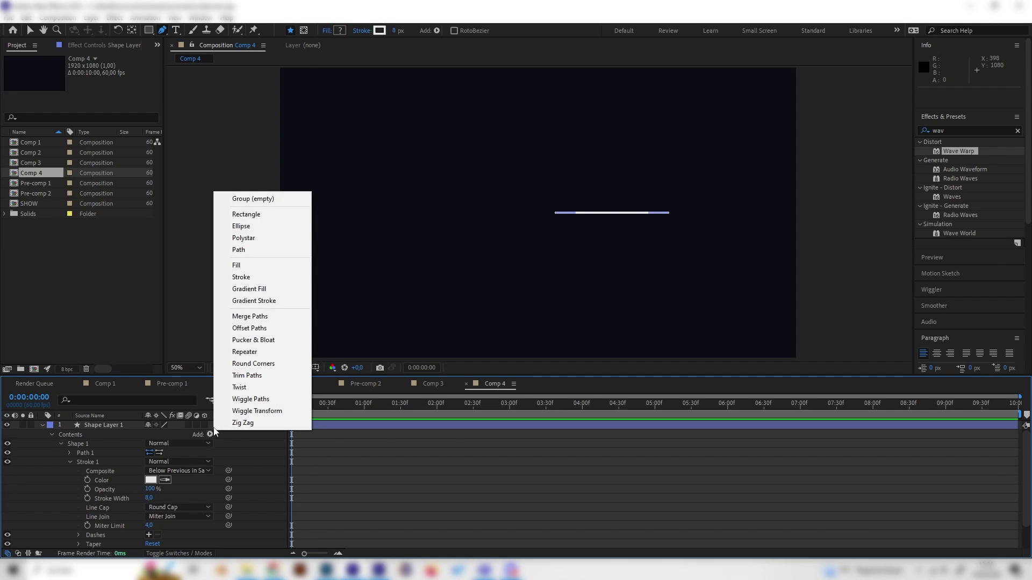
left_click(253, 376)
scroll(89, 518, "down", 1)
left_click(60, 533)
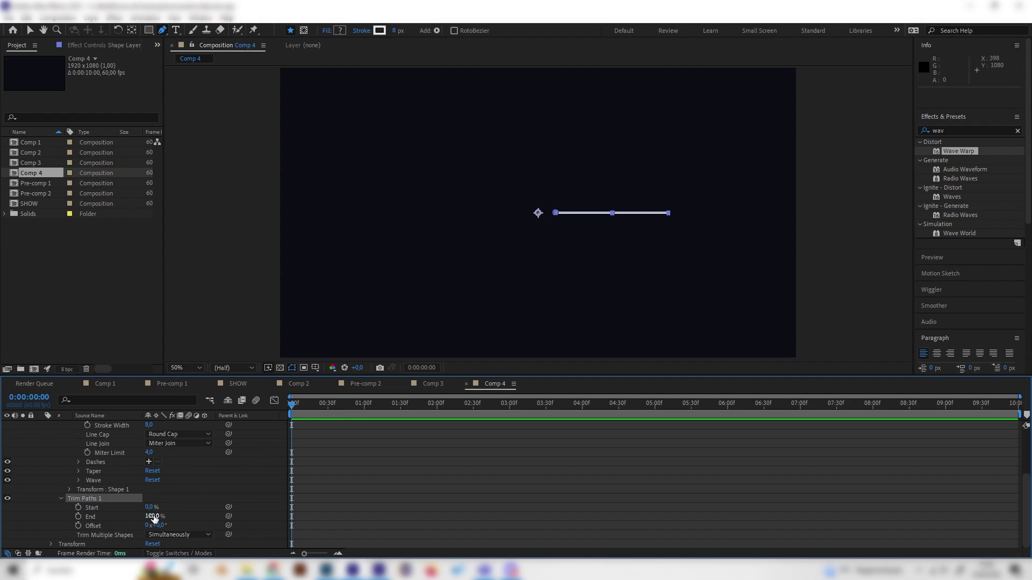
Keyframe the Trim Paths End from 0% at 0:00:00:00 to 100% at 0:00:00:51 and preview the animation.
left_click_drag(154, 518, 83, 517)
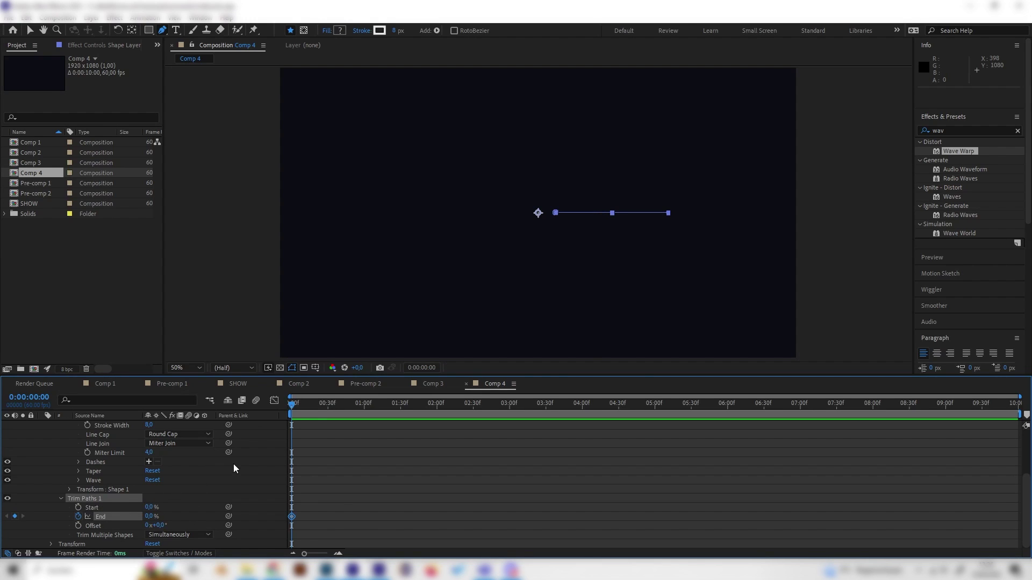
left_click_drag(302, 405, 353, 405)
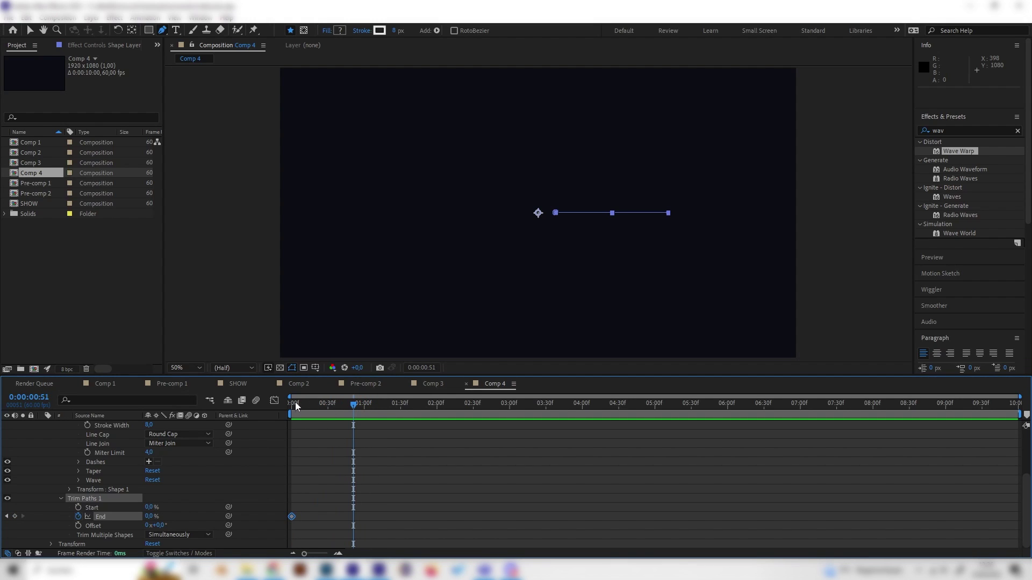
left_click_drag(148, 520, 212, 477)
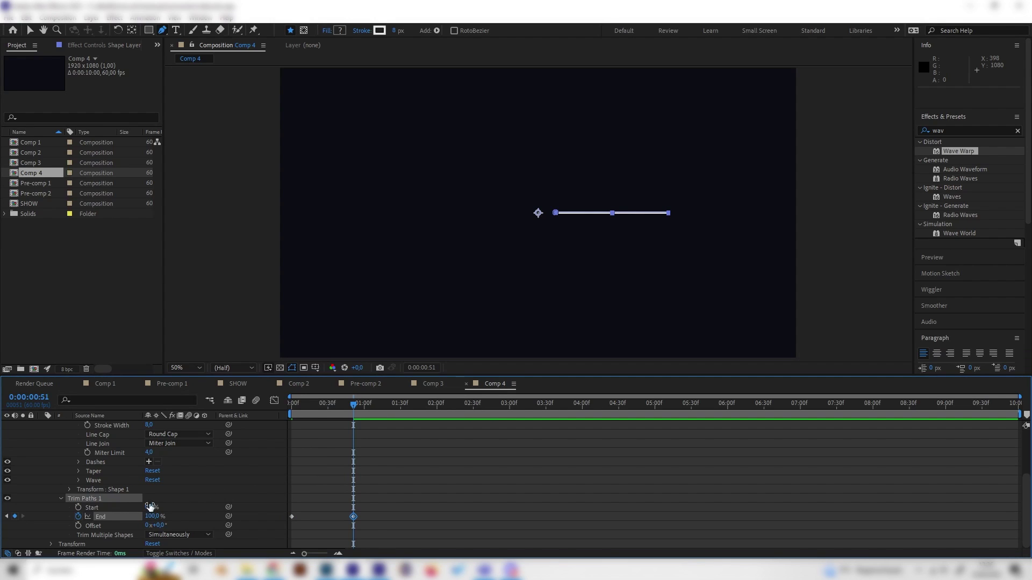
key("space")
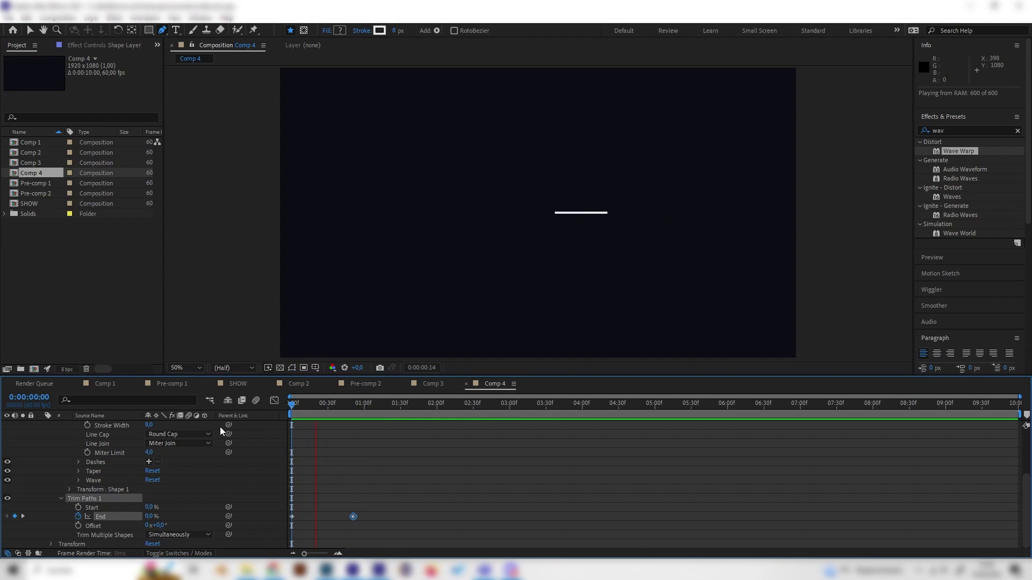
key("space")
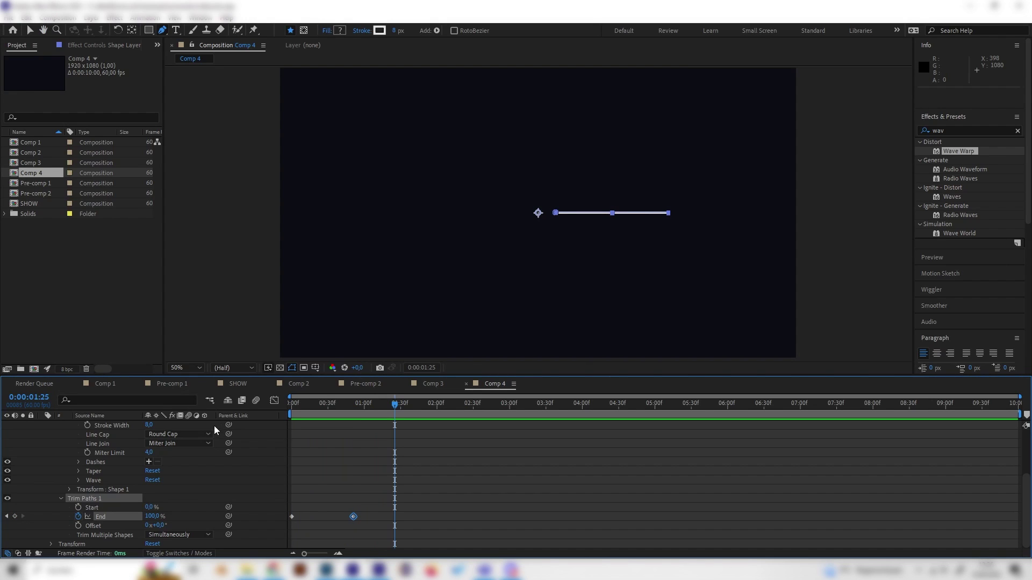
Show the Trim Paths End curve in the Graph Editor and apply Easy Ease to both of its keyframes.
left_click(274, 403)
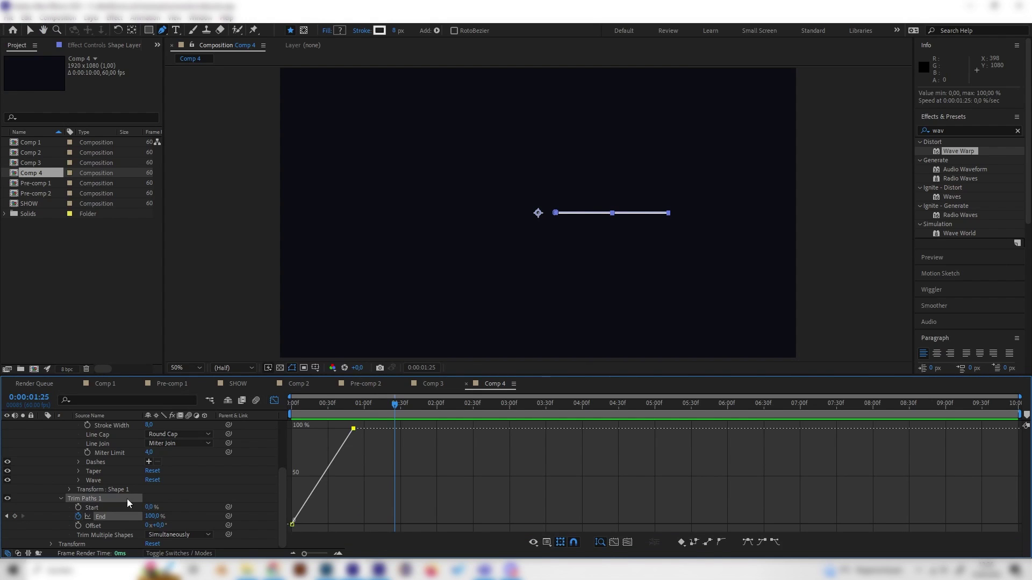
left_click(117, 516)
left_click(275, 400)
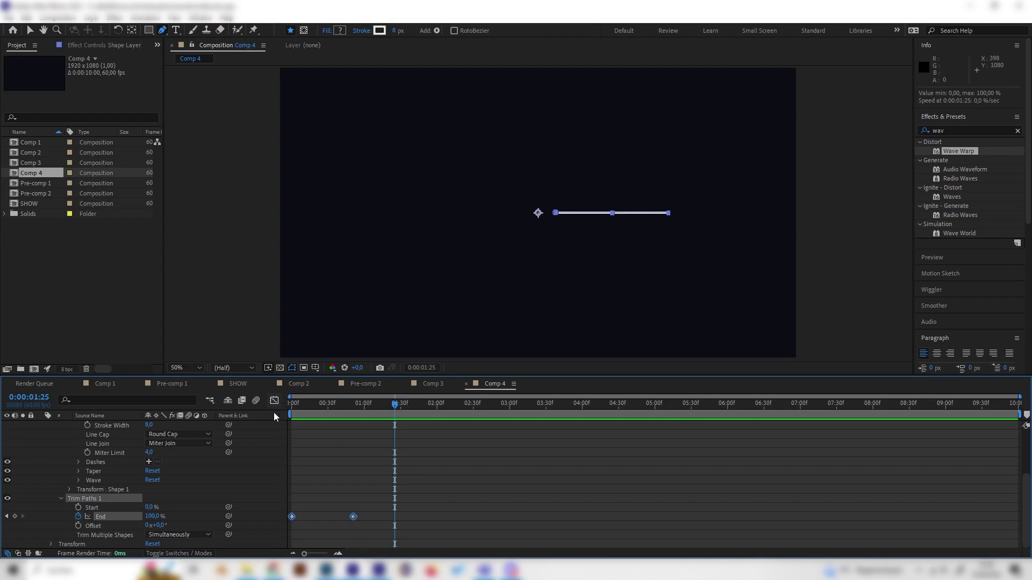
left_click(274, 402)
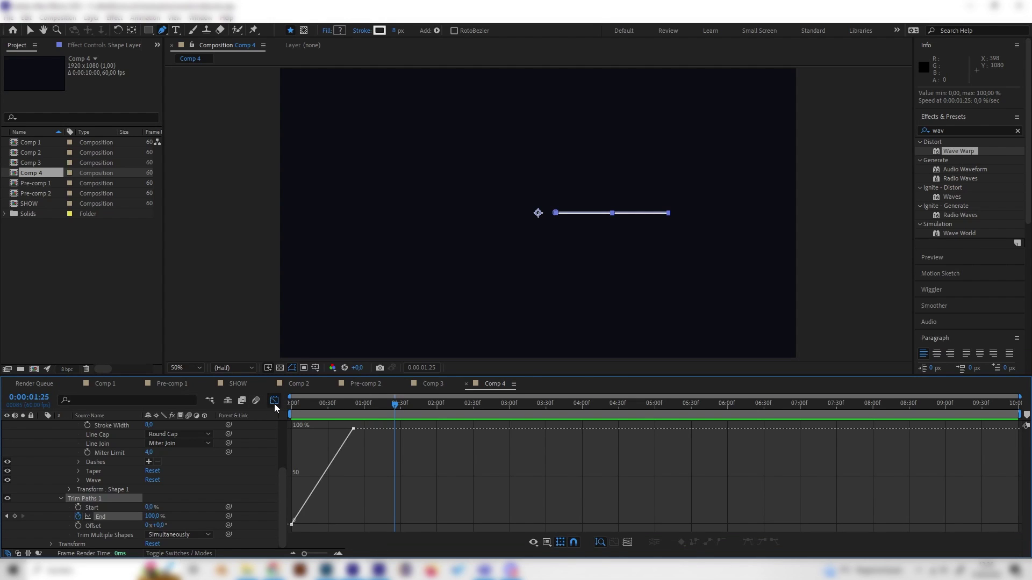
left_click(111, 517)
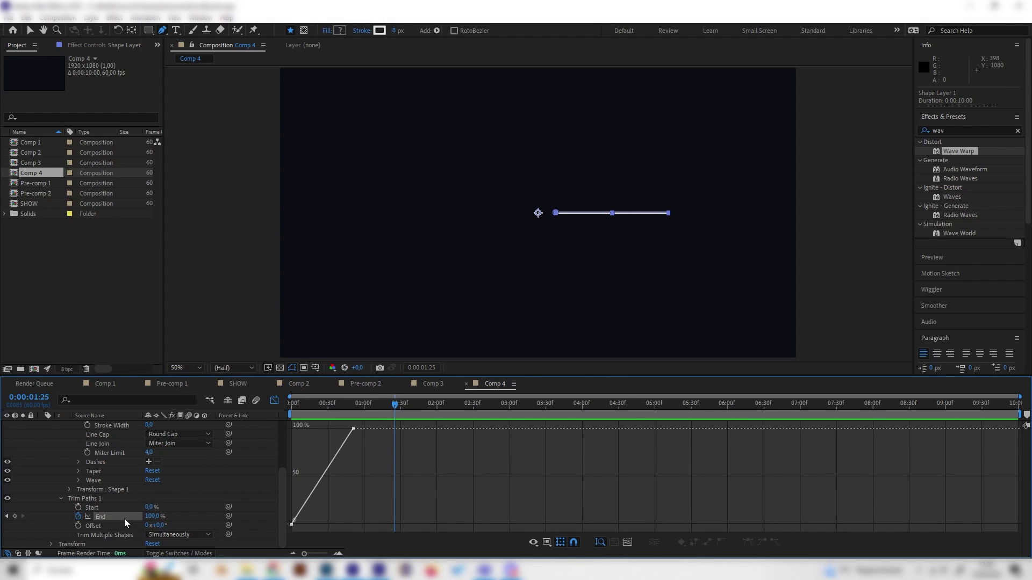
left_click(124, 518)
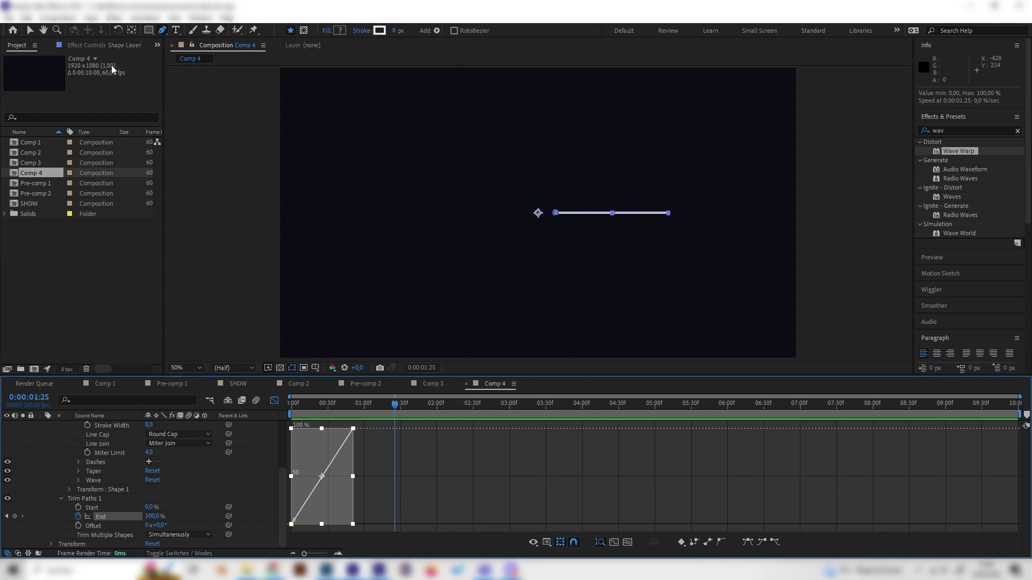
key("v")
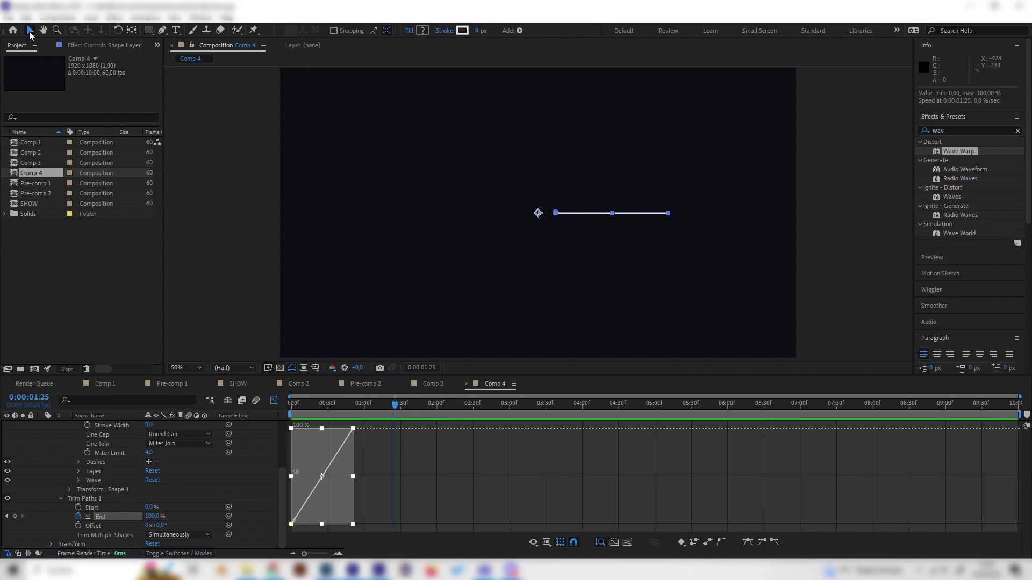
left_click(746, 541)
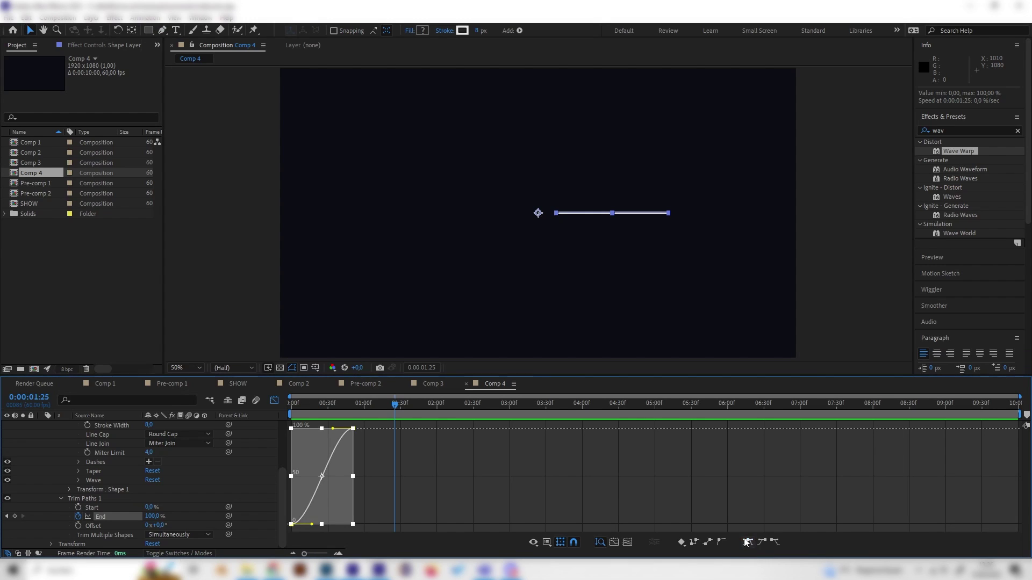
left_click(414, 502)
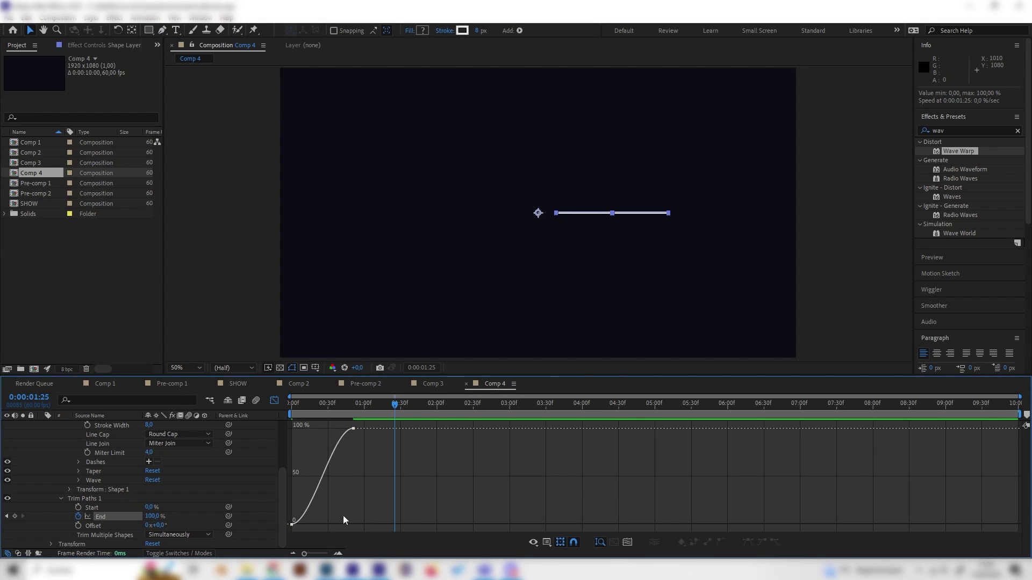
Reshape the End curve to rise steeply from its first keyframe and slow into the last, and preview the animation.
left_click(291, 524)
left_click_drag(312, 524, 300, 447)
left_click(328, 436)
left_click_drag(347, 412, 280, 425)
key("space")
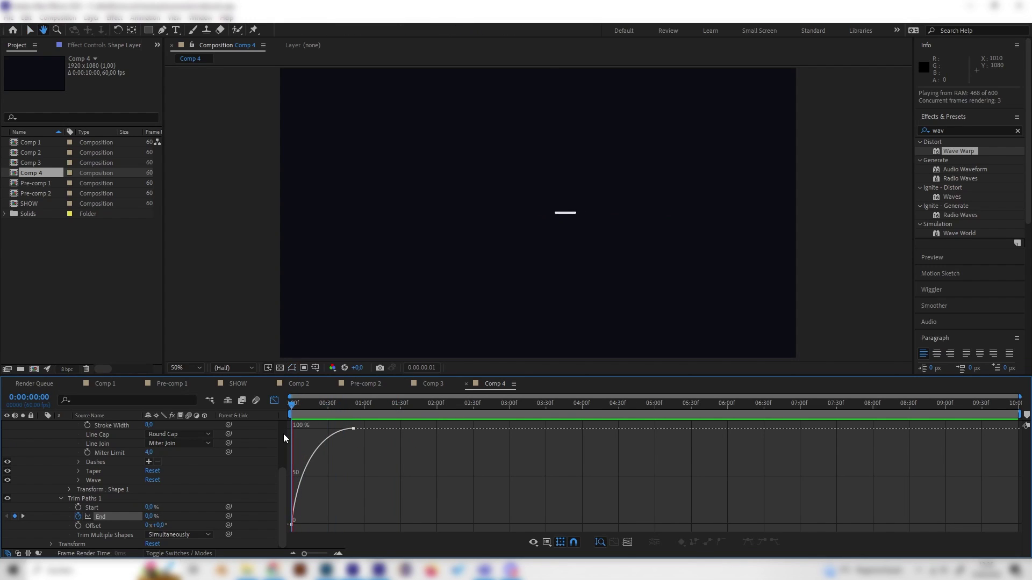
key("space")
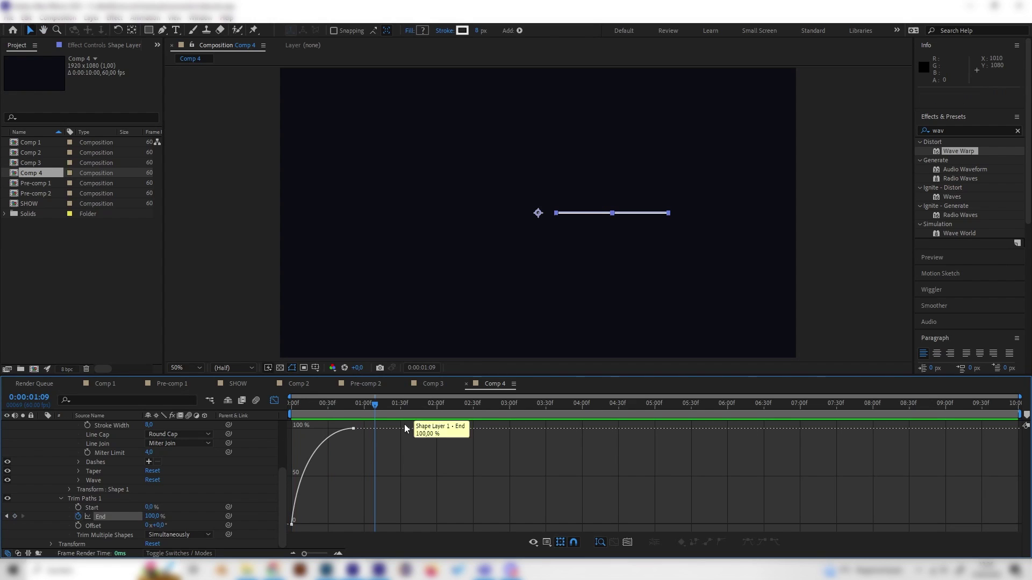
Fine-tune the first End keyframe's curve handle slightly, replay the animation from the start, and return to the keyframe view.
mouse_move(374, 405)
left_mouse_down()
mouse_move(356, 403)
mouse_move(303, 505)
left_mouse_up()
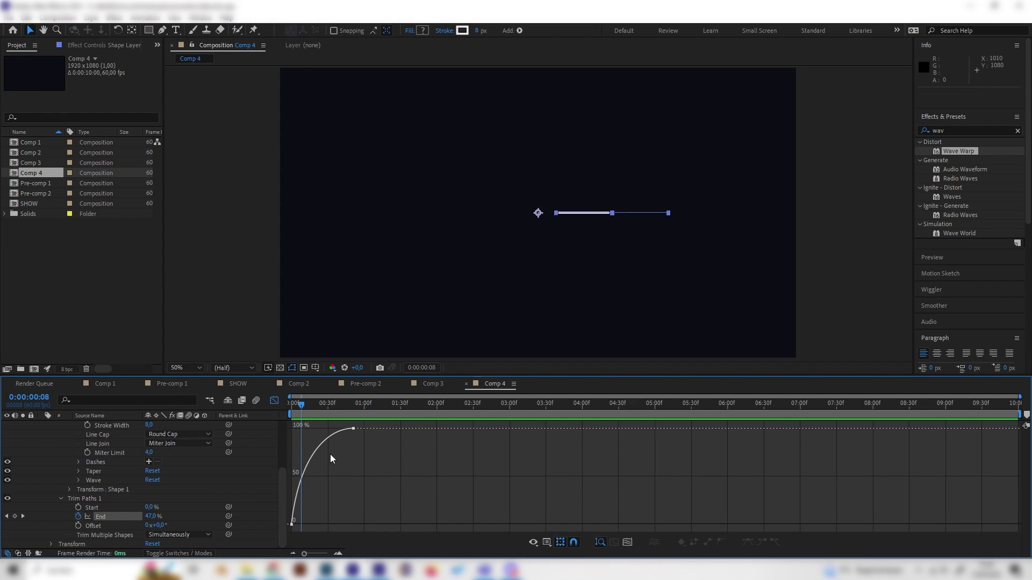
left_click(298, 473)
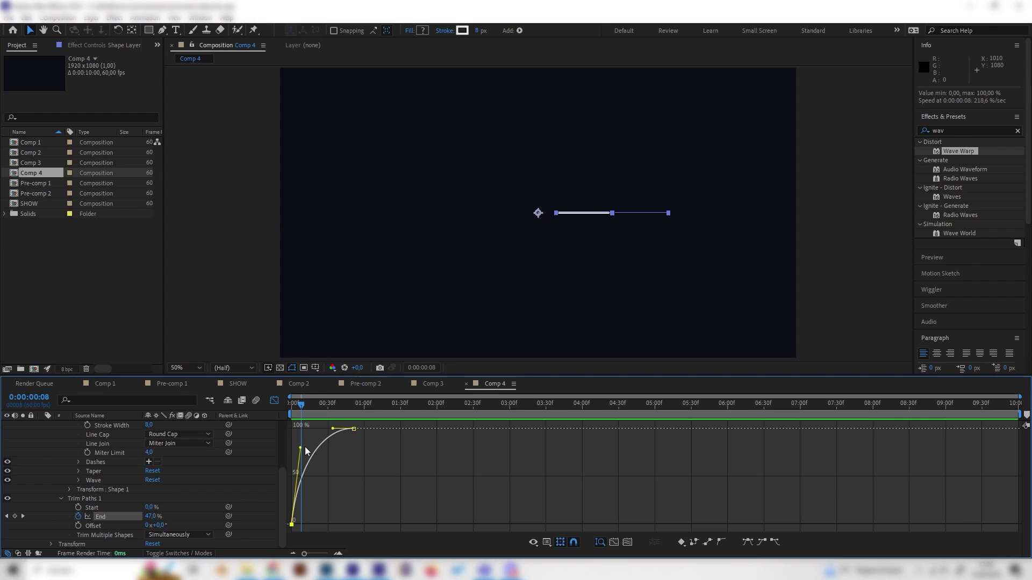
left_click_drag(304, 447, 301, 450)
key("Home")
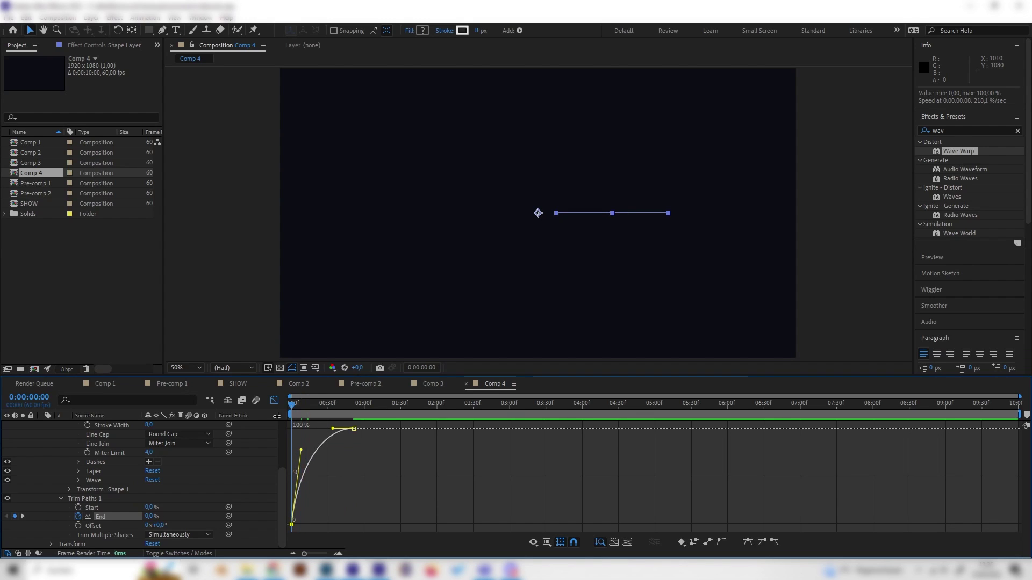
key("space")
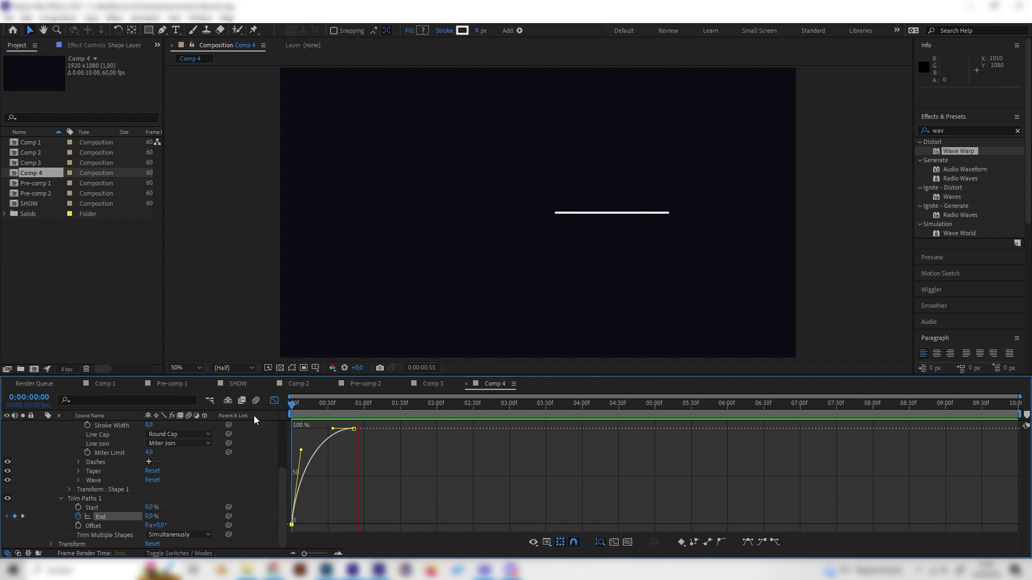
left_click(274, 401)
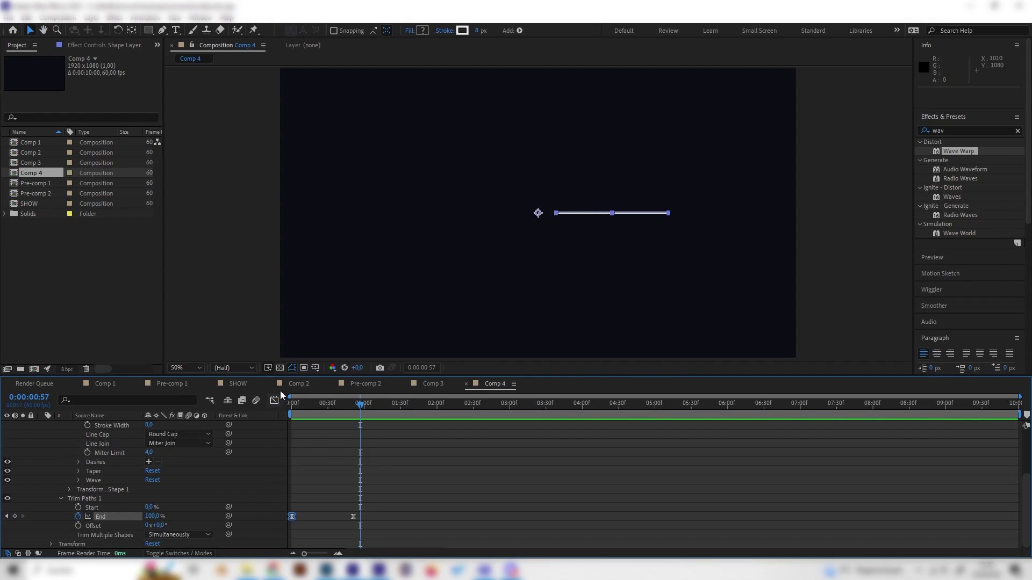
Keyframe the Trim Paths Start from 0% at 0:00:00:12 to 100% at 0:00:00:51 and preview the animation.
left_click(184, 492)
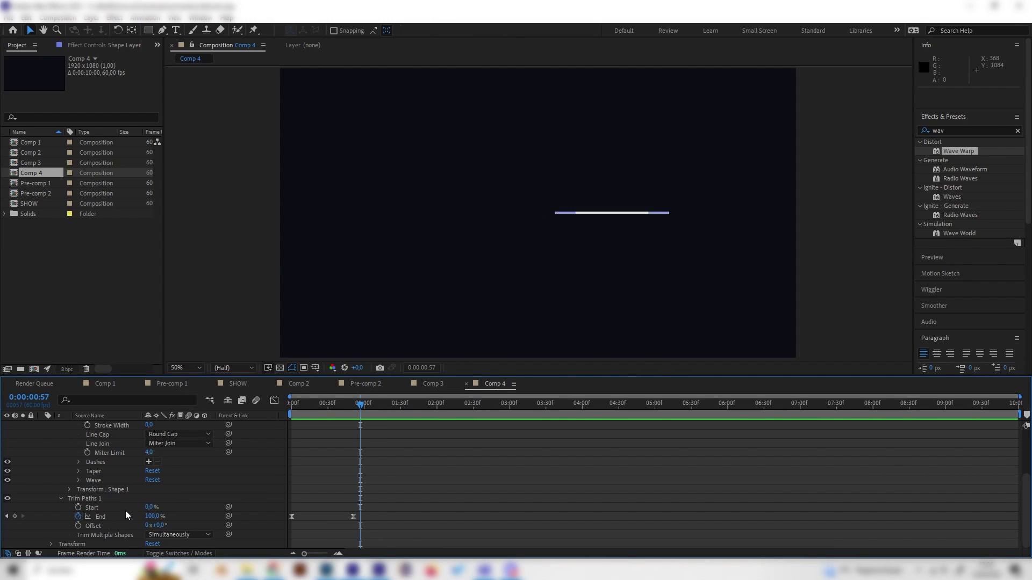
left_click(85, 507)
left_click_drag(315, 405, 308, 407)
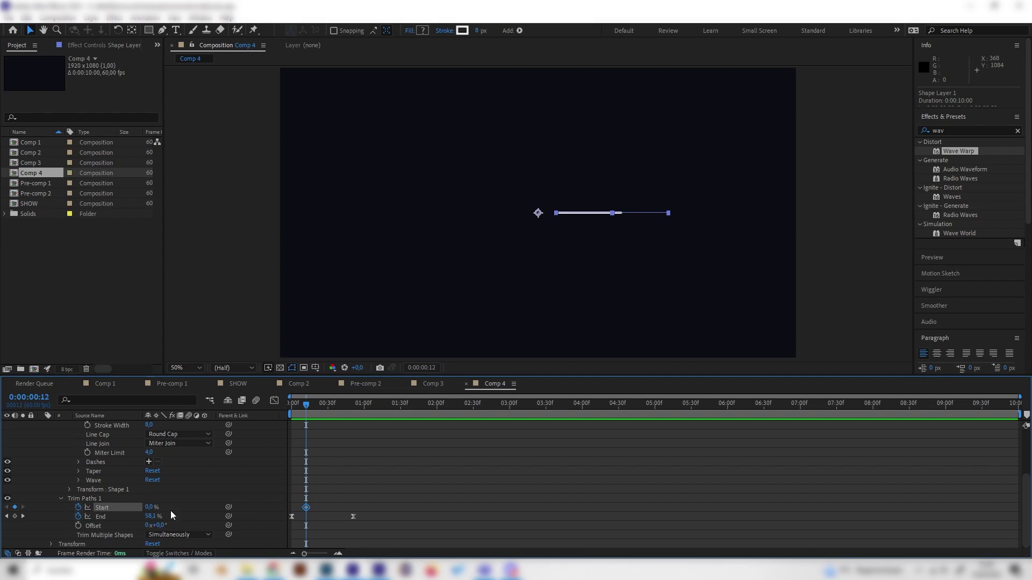
left_click(354, 405)
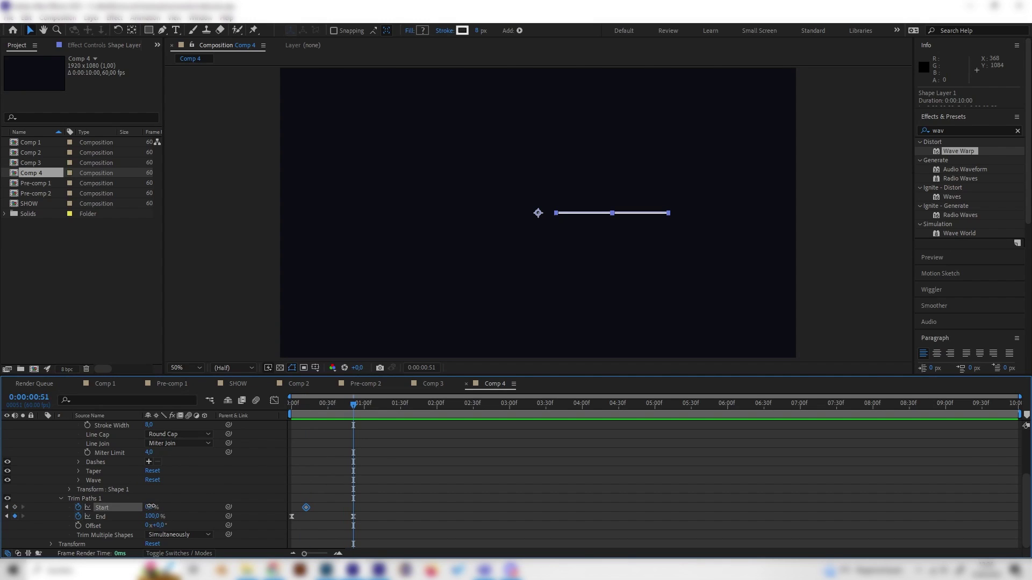
left_click_drag(151, 507, 286, 507)
left_click_drag(349, 411, 281, 411)
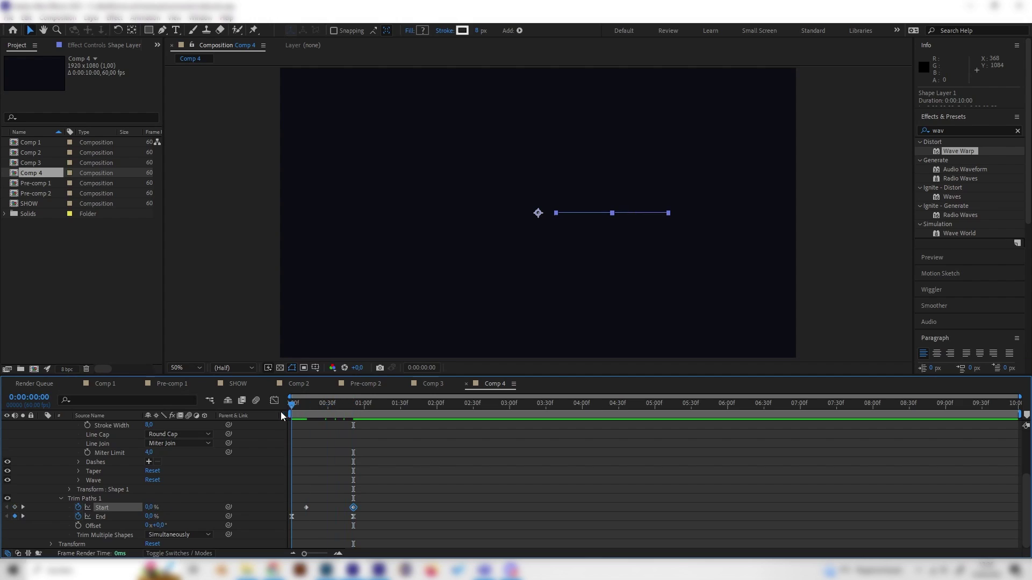
key("space")
key("space")
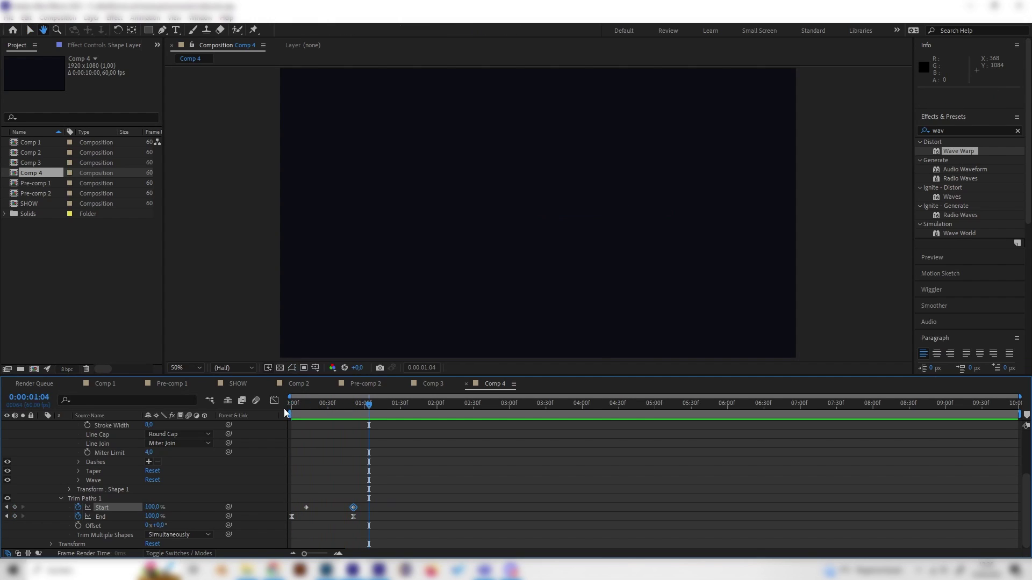
left_click_drag(341, 411, 289, 414)
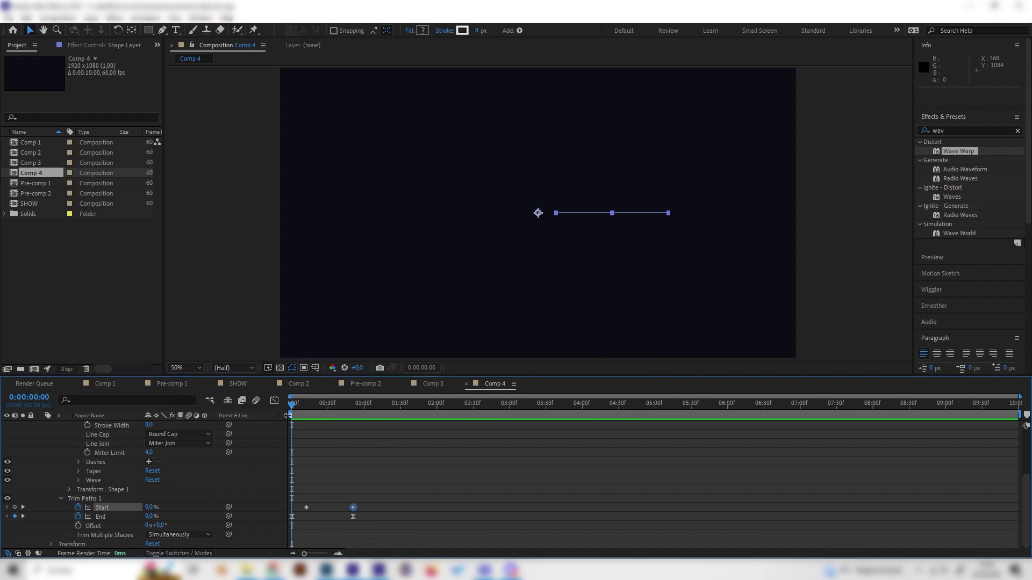
key("space")
key("space")
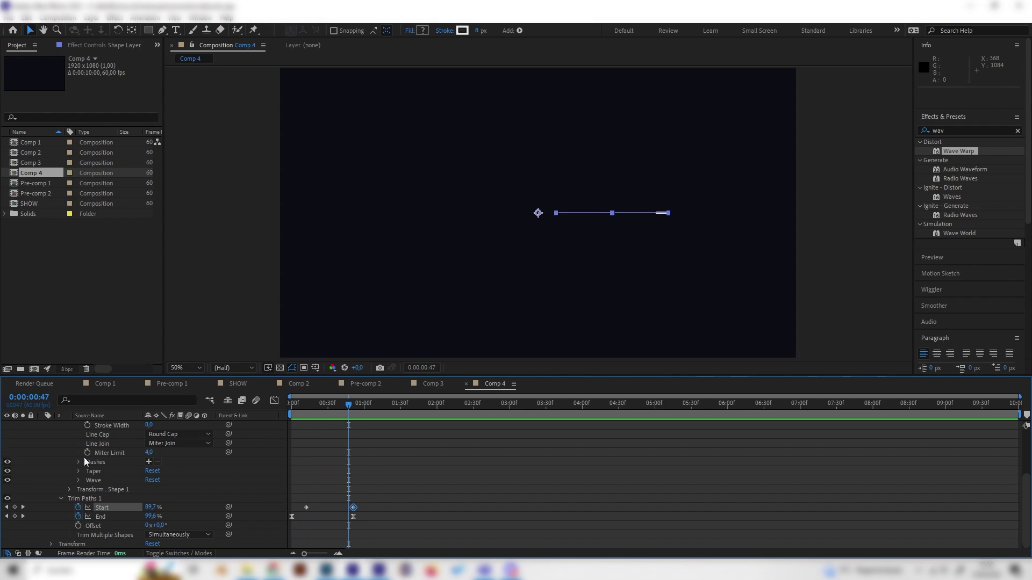
Collapse the line's shape layer, duplicate it, and reveal the duplicate's Rotation property.
scroll(115, 438, "up", 3)
left_click(43, 425)
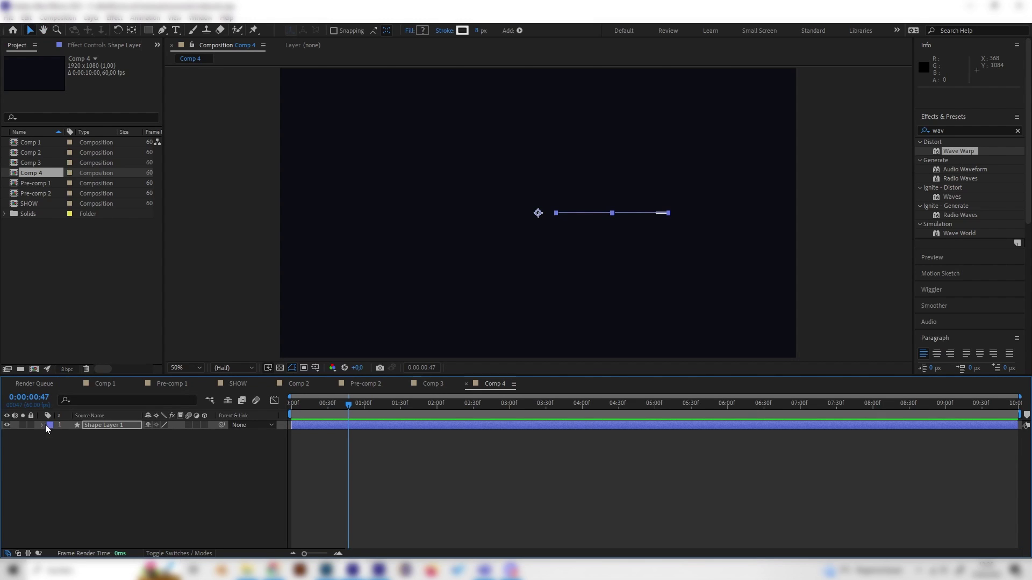
left_click(117, 424)
key("ctrl+d")
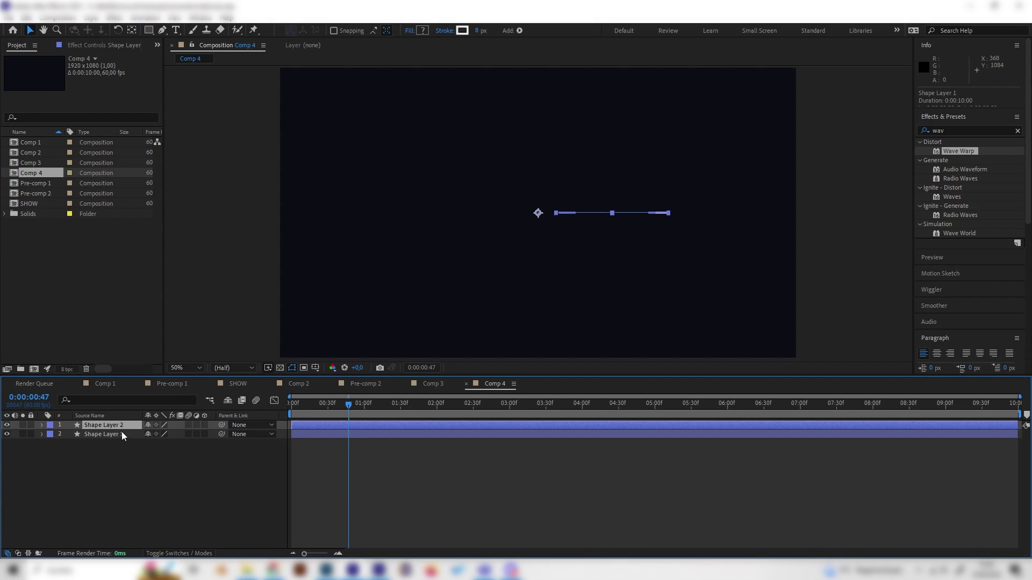
key("r")
left_click(126, 467)
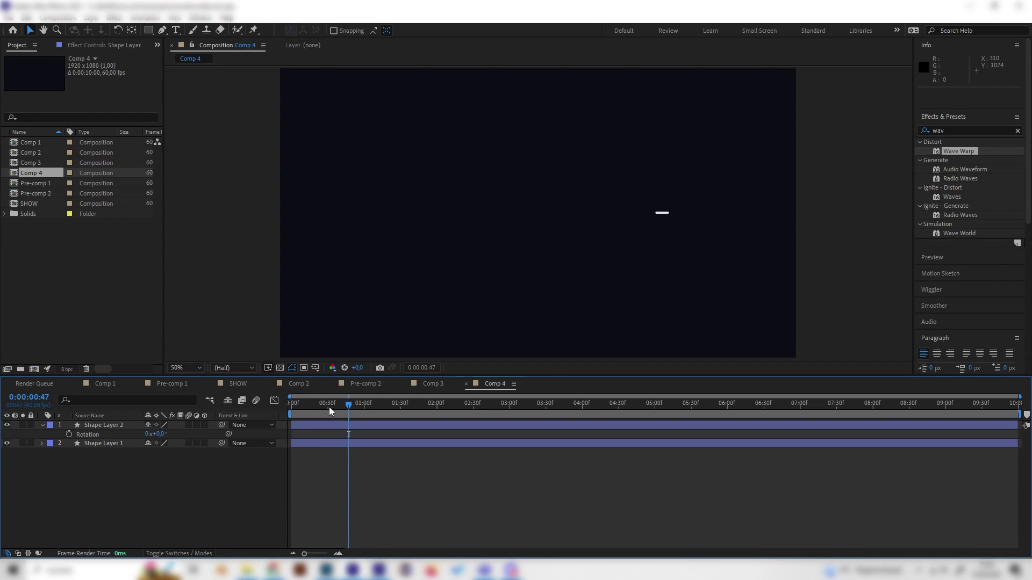
Move the current time to 0:00:00:26 and set the duplicated line's Rotation to 60°.
left_click_drag(329, 407, 324, 413)
key("ctrl+Down")
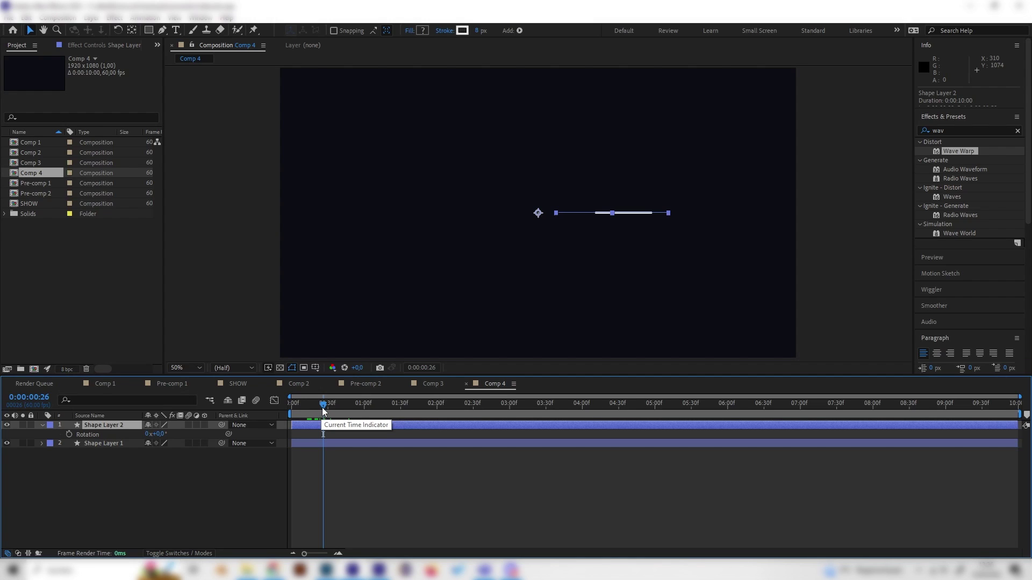
left_click(159, 434)
type("60")
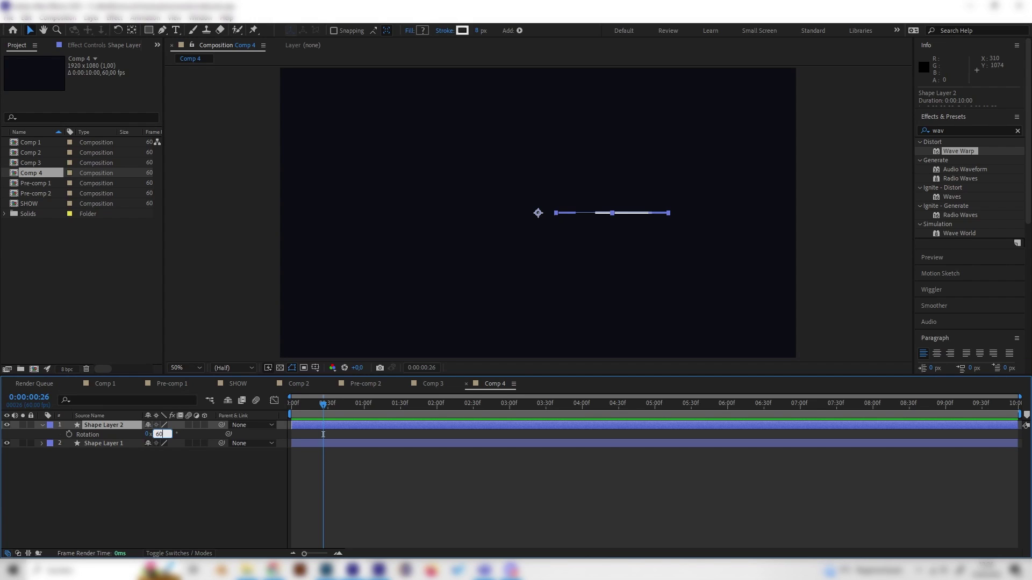
key("Return")
Duplicate the line rotated to 60° and add 60° to the copy's Rotation, making it 120°.
left_click(120, 427)
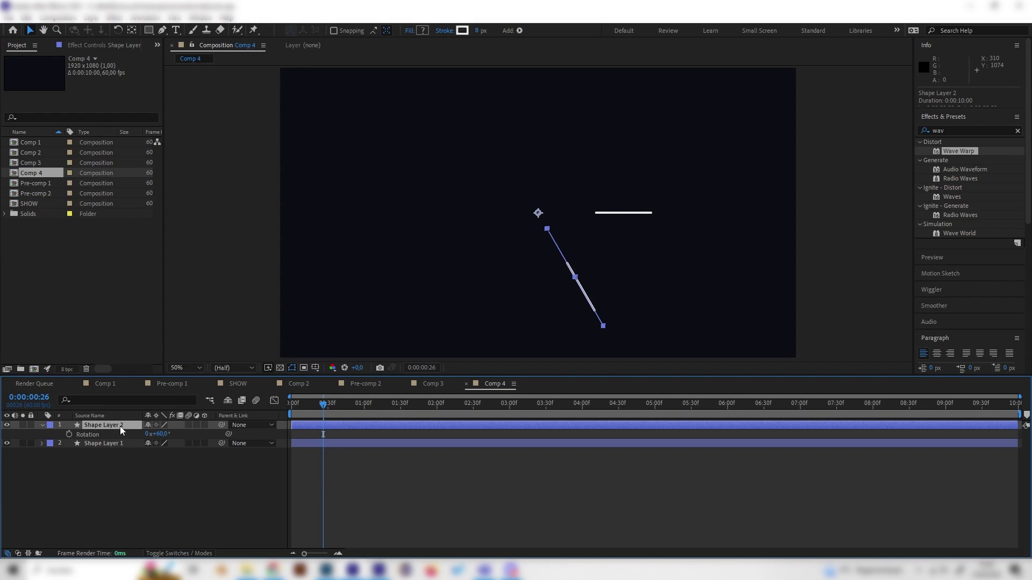
key("ctrl+d")
key("r")
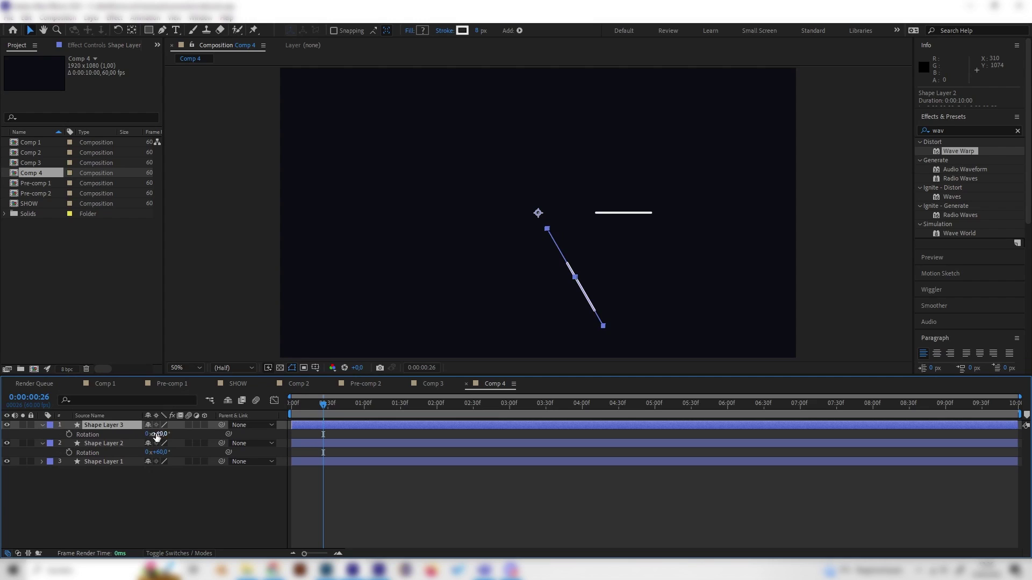
left_click(166, 434)
type("+60")
key("Return")
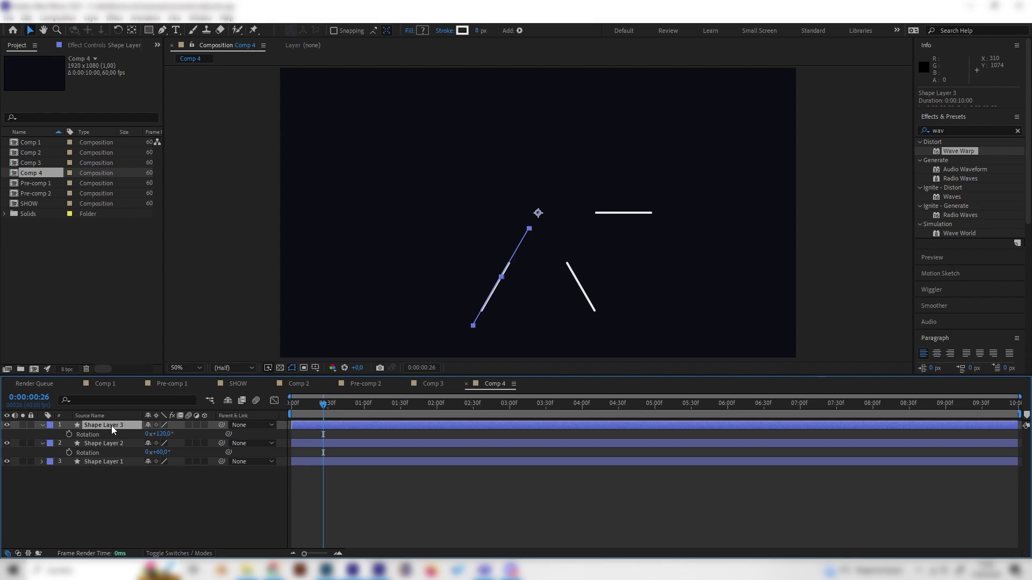
Duplicate the line rotated to 120° and add 60° to the copy's Rotation, making it 180°.
key("ctrl+d")
key("r")
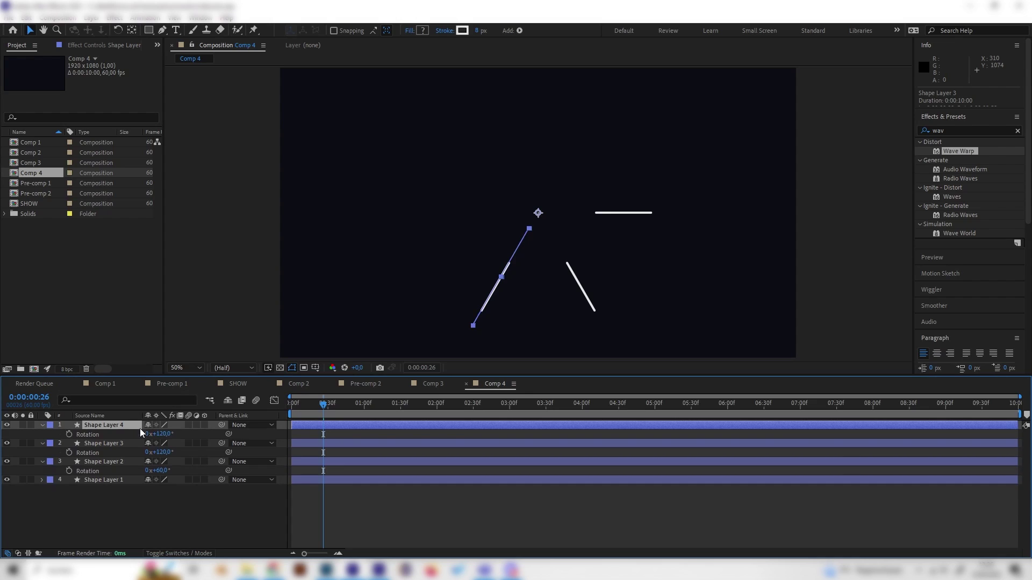
left_click(164, 434)
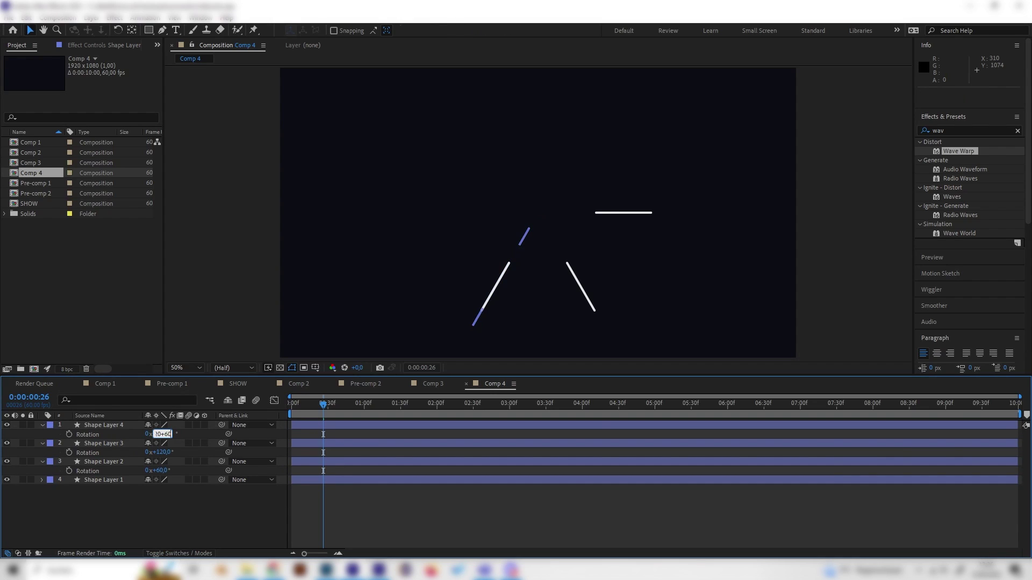
type("+60")
key("Return")
Duplicate the line rotated to 180° and set the copy's Rotation to 240°.
left_click(107, 424)
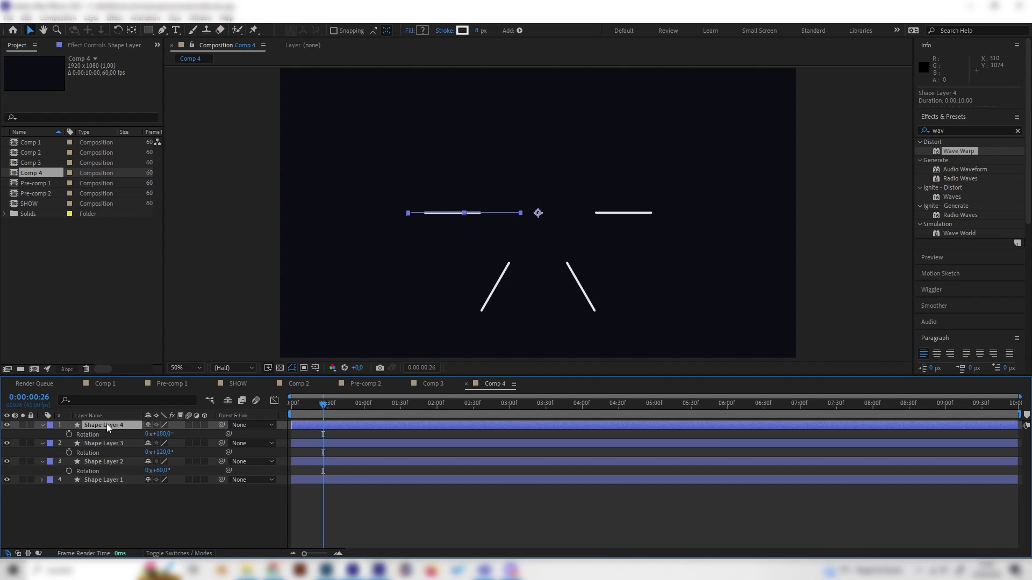
key("ctrl+d")
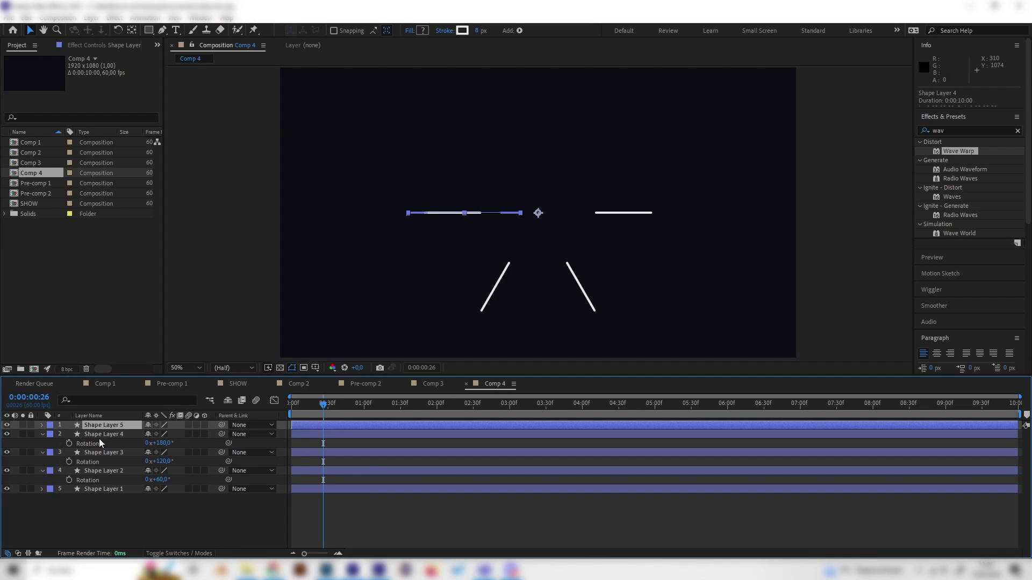
key("r")
left_click(161, 434)
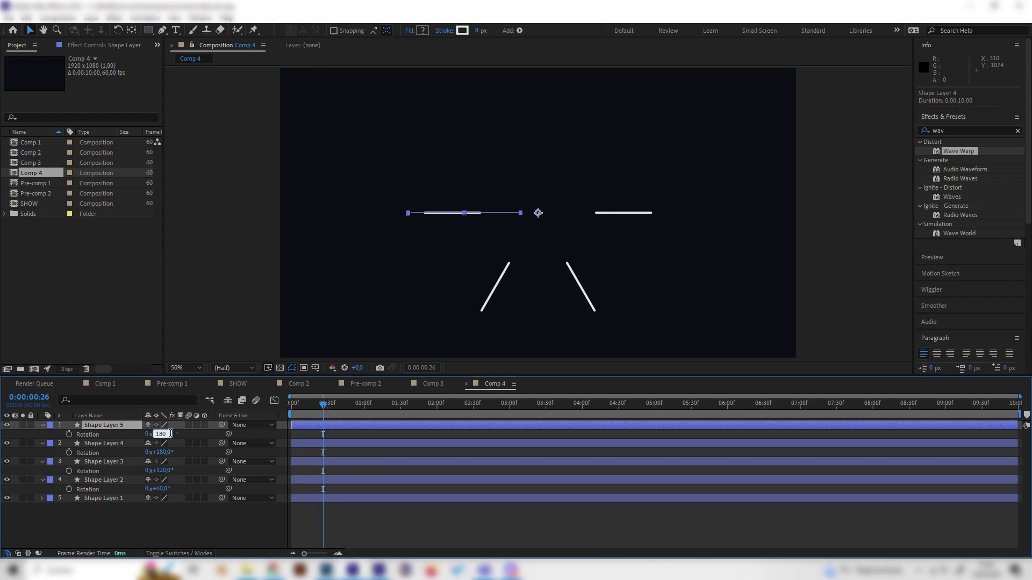
type("240")
key("Return")
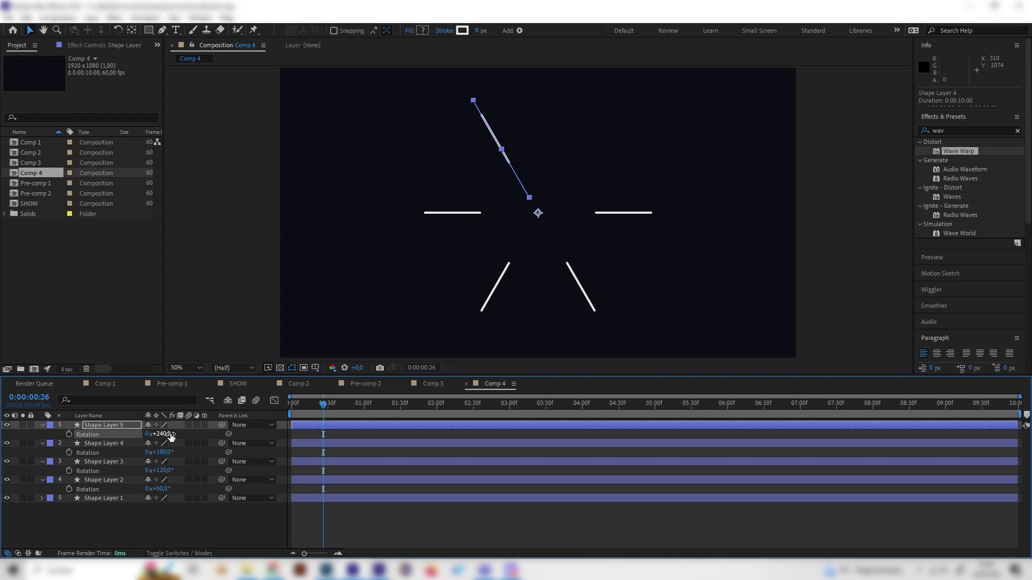
Duplicate the line rotated to 240° and set the copy's Rotation to 300°.
key("ctrl+d")
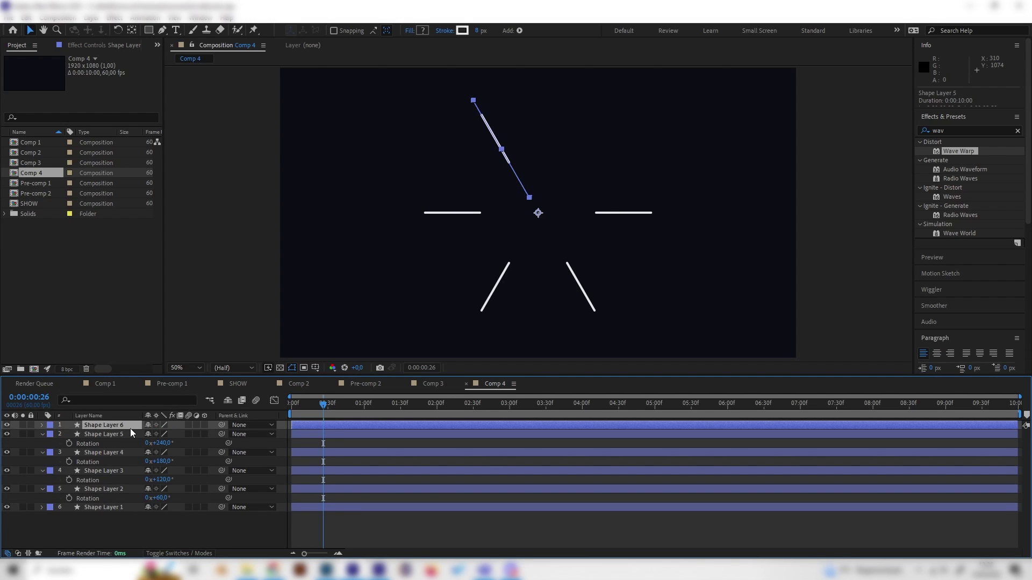
left_click(162, 435)
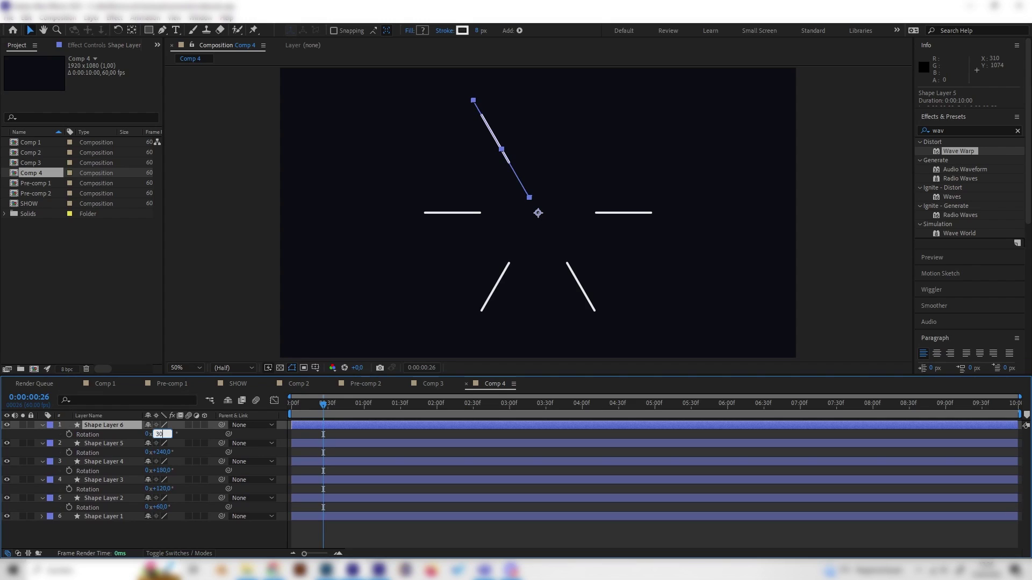
type("300")
key("Return")
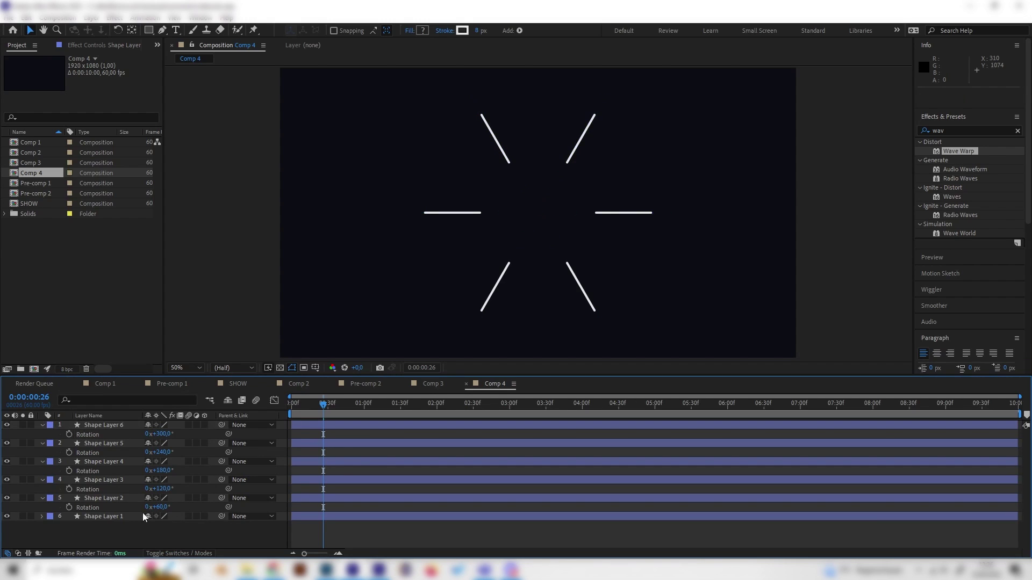
Collapse the revealed Rotation properties of all the duplicated line layers.
left_click(42, 425)
left_click(43, 434)
left_click(42, 443)
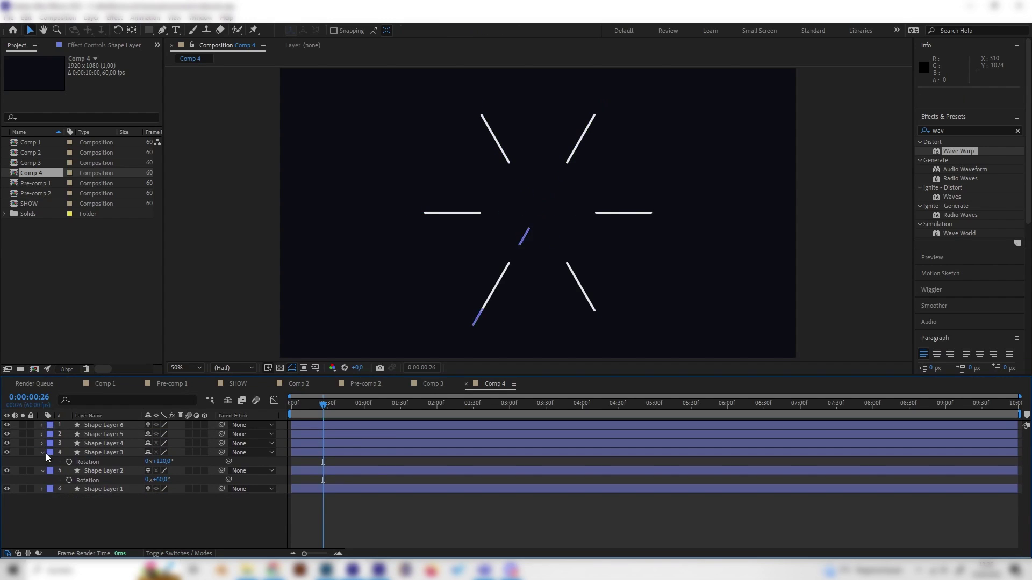
left_click(43, 452)
left_click(42, 462)
Play back the six-line burst from the start and park the current time at 0:00:00:13.
key("Home")
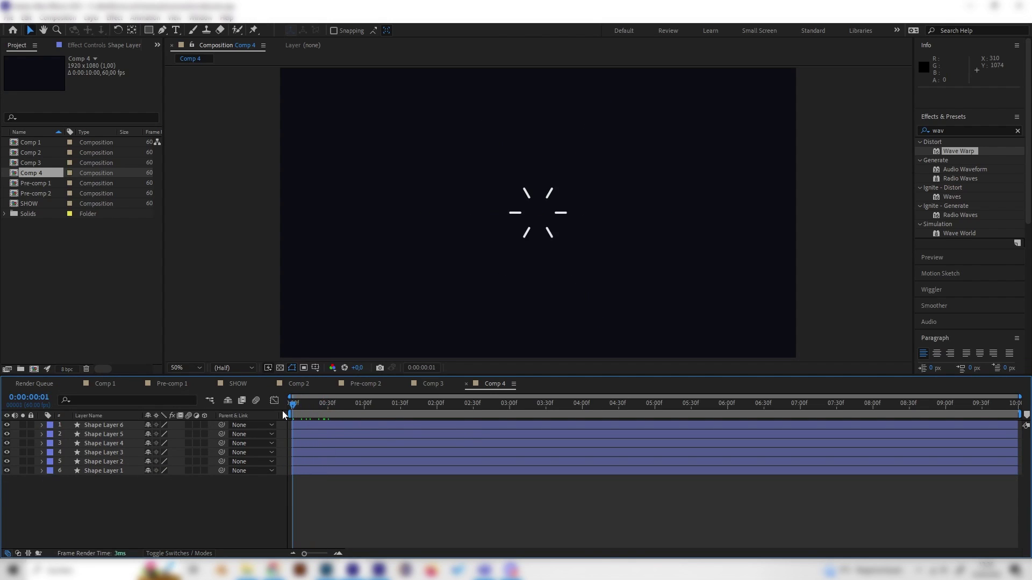
key("space")
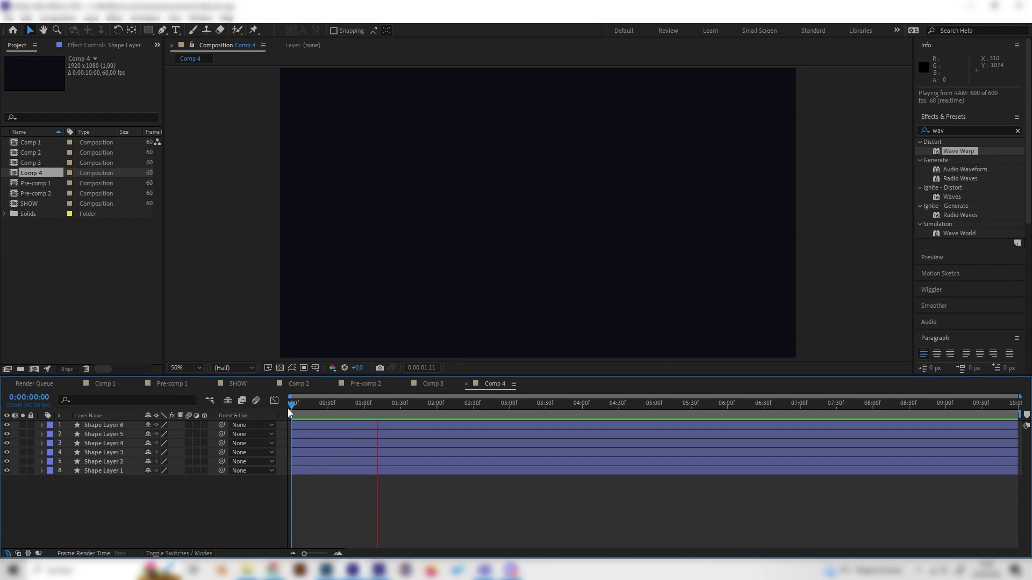
left_click_drag(339, 411, 308, 418)
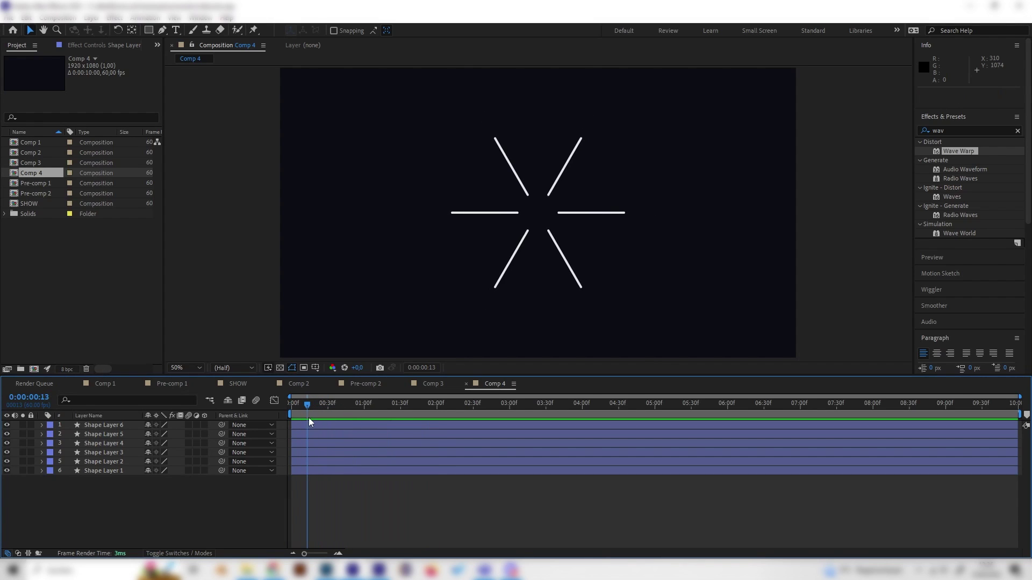
Review the finished wavy burst example in Comp 2 and return to Comp 4.
key("shift+comma")
key("shift+comma")
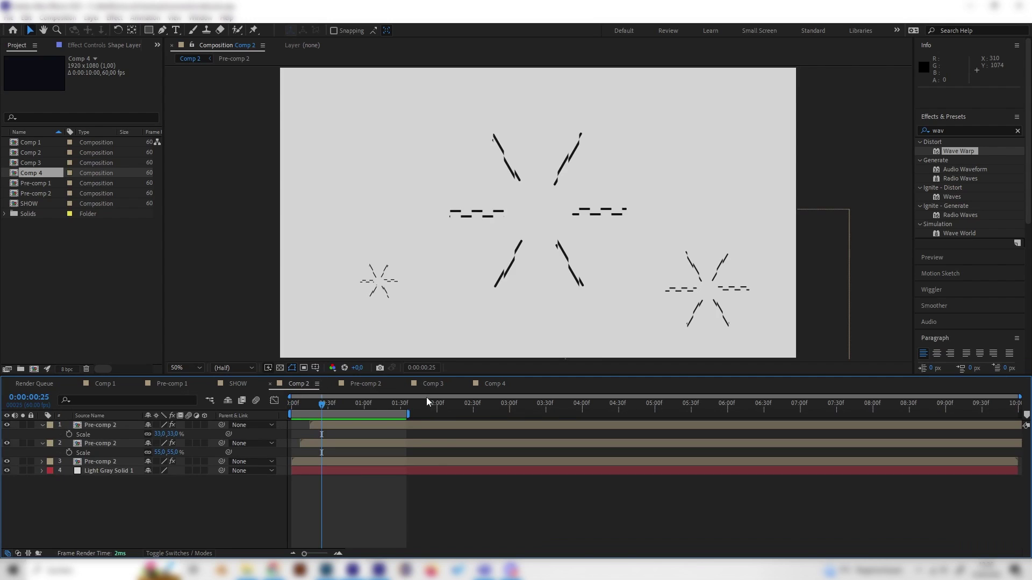
left_click_drag(368, 401, 327, 417)
left_click(489, 384)
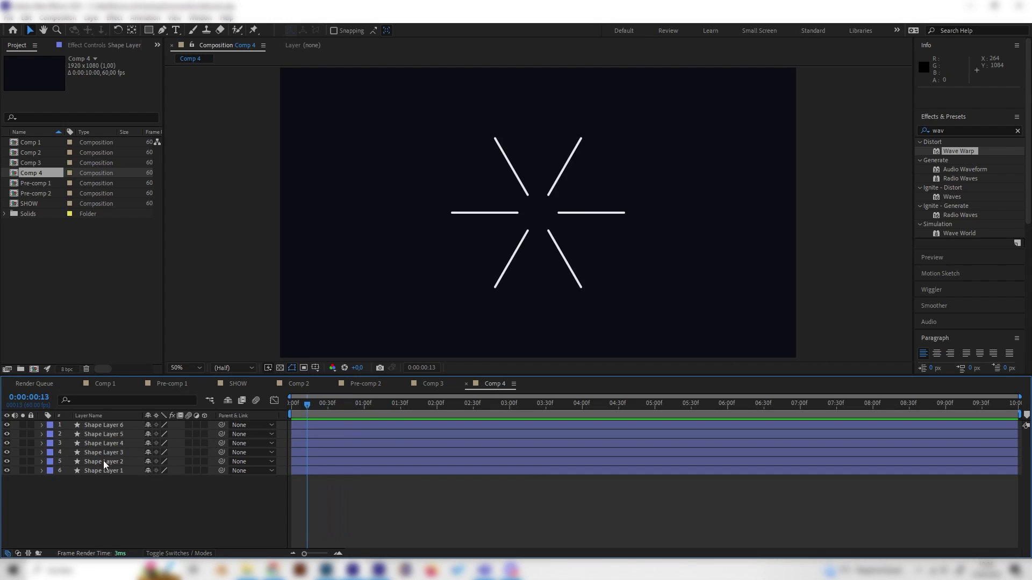
Pre-compose all six line layers, moving all attributes into the new composition.
left_click(124, 431)
left_click(128, 425)
left_click(117, 470, "shift")
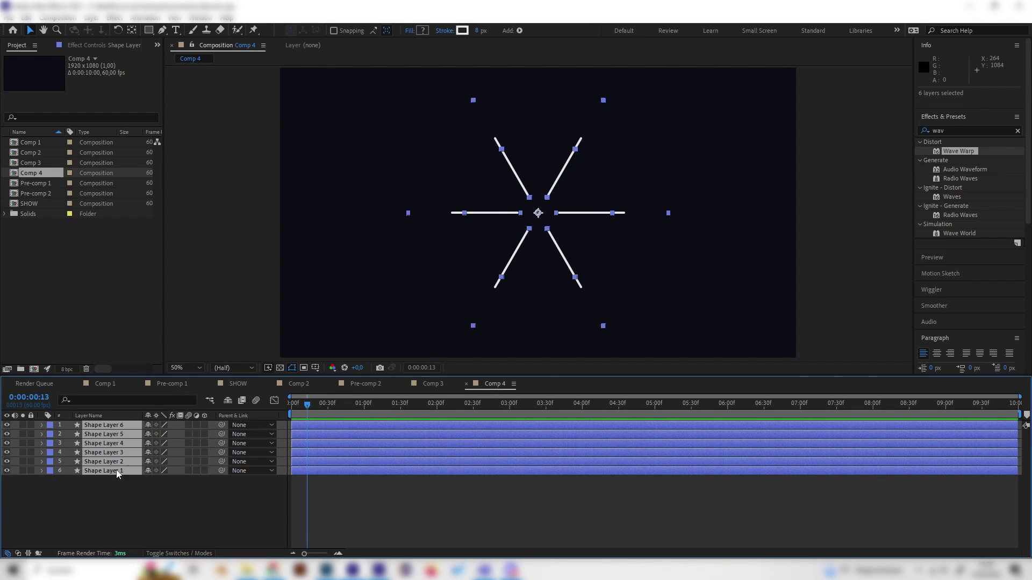
right_click(102, 437)
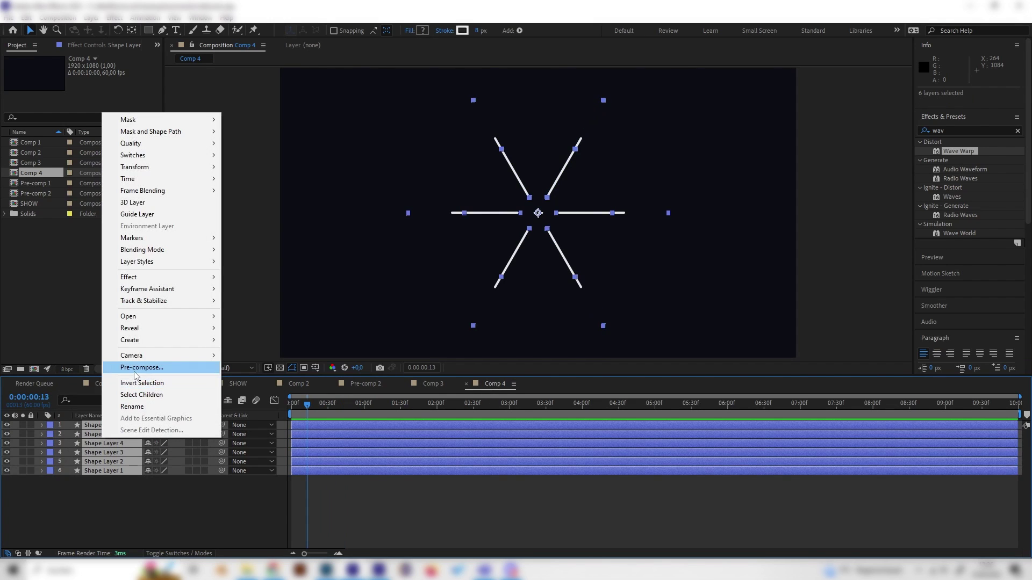
left_click(141, 367)
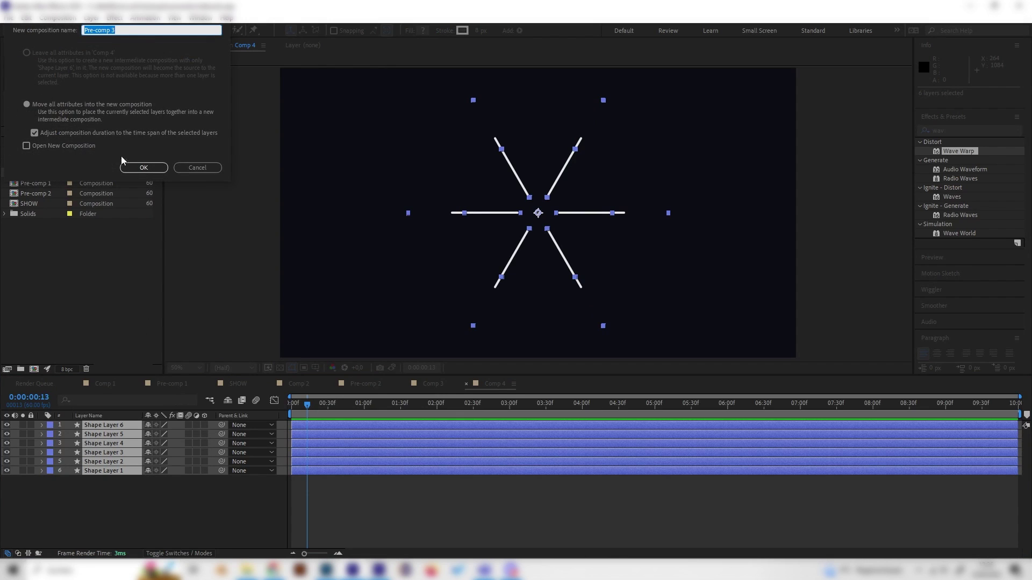
left_click(134, 165)
Apply Wave Warp to the pre-composed burst, set its Wave Type to Square, and preview the result.
left_click(944, 131)
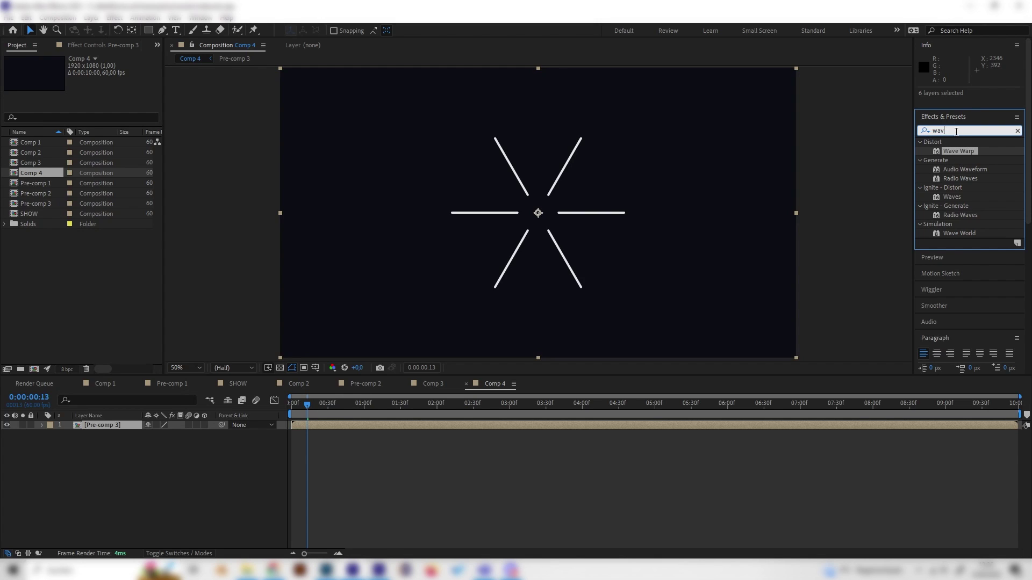
mouse_move(958, 151)
left_mouse_down()
mouse_move(672, 299)
mouse_move(126, 414)
mouse_move(120, 424)
left_mouse_up()
mouse_move(307, 404)
left_mouse_down()
mouse_move(340, 403)
mouse_move(316, 404)
left_mouse_up()
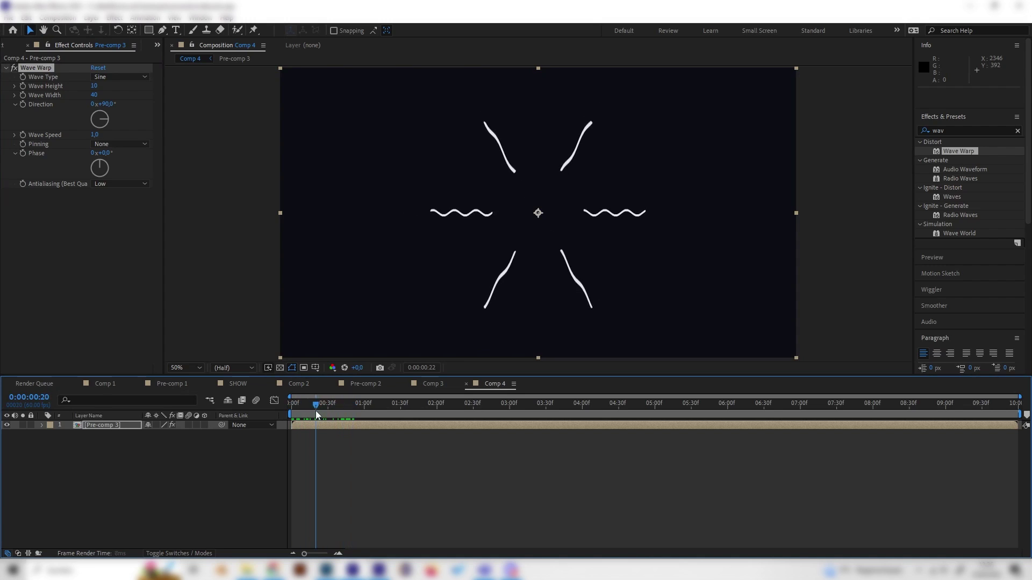
left_click(101, 77)
left_click(112, 100)
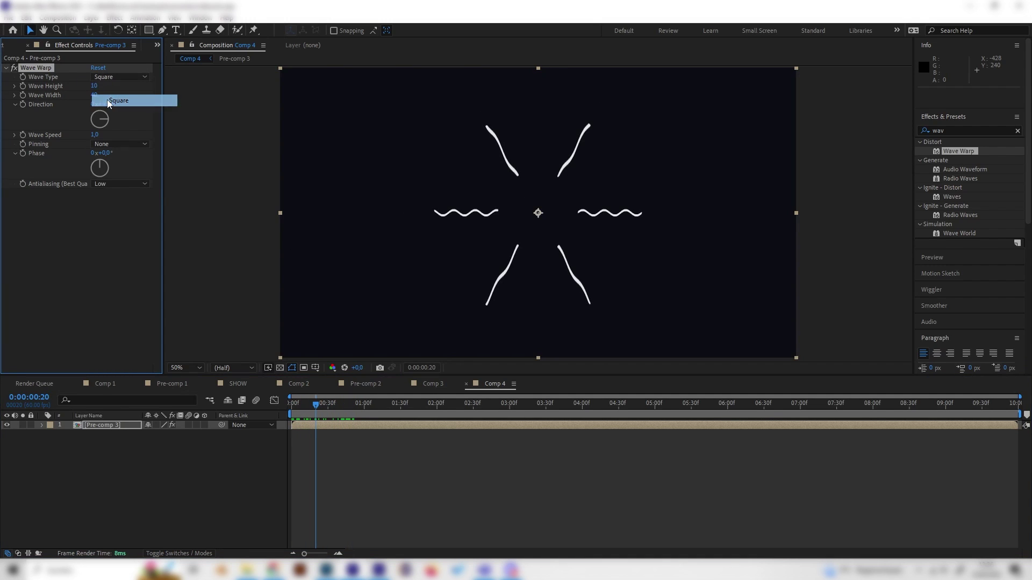
key("space")
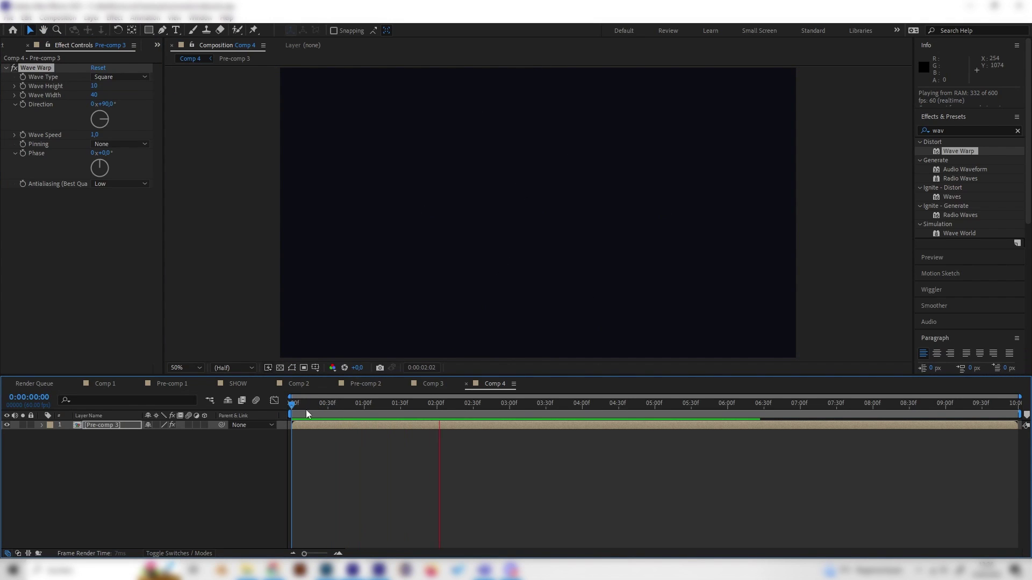
Add a copy of the warped burst at 42% scale, positioned about 272, 764, with its layer start delayed a few frames.
mouse_move(305, 409)
left_mouse_down()
mouse_move(297, 409)
mouse_move(318, 409)
left_mouse_up()
left_click(127, 425)
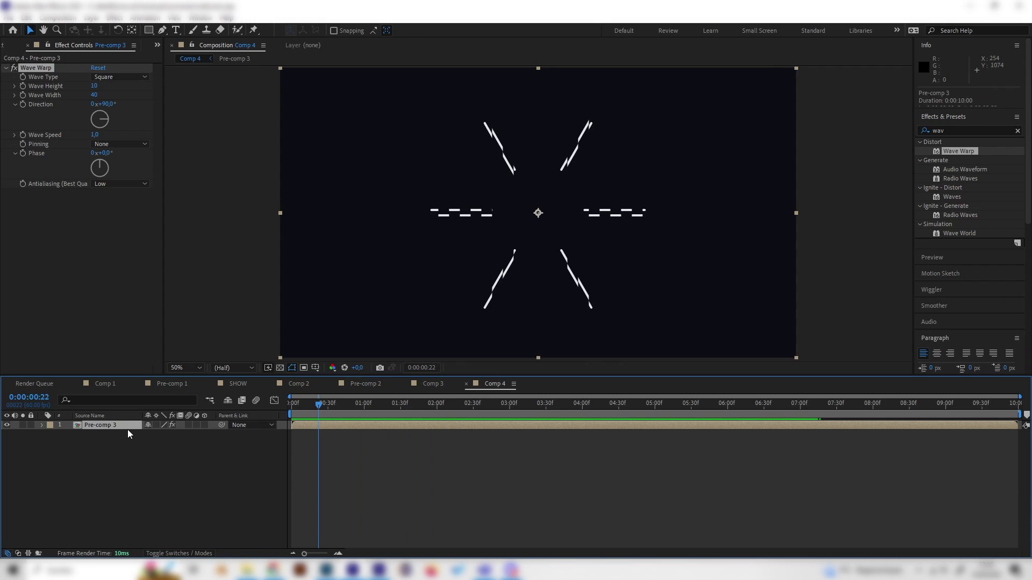
key("ctrl+d")
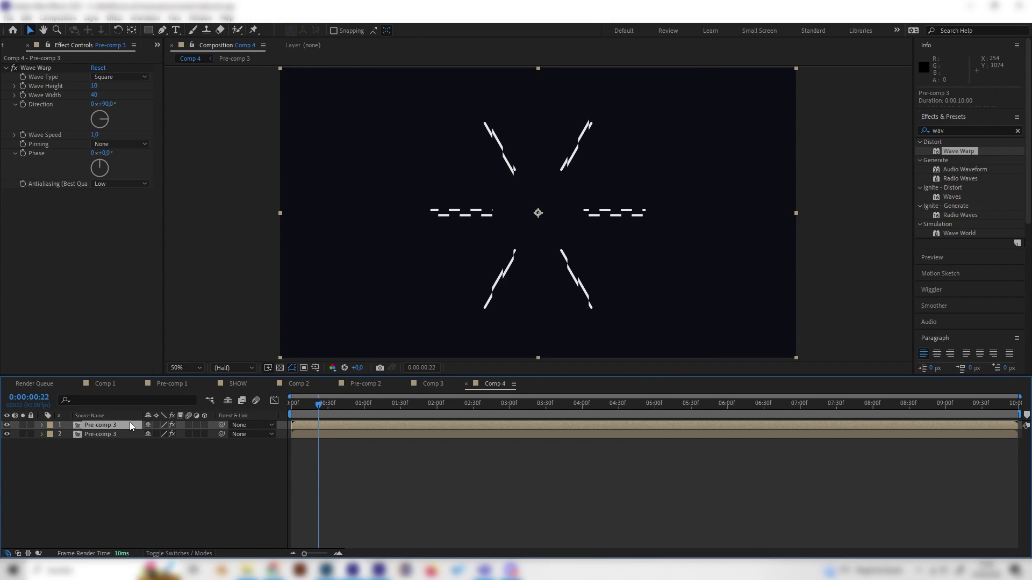
key("s")
left_click_drag(179, 434, 148, 434)
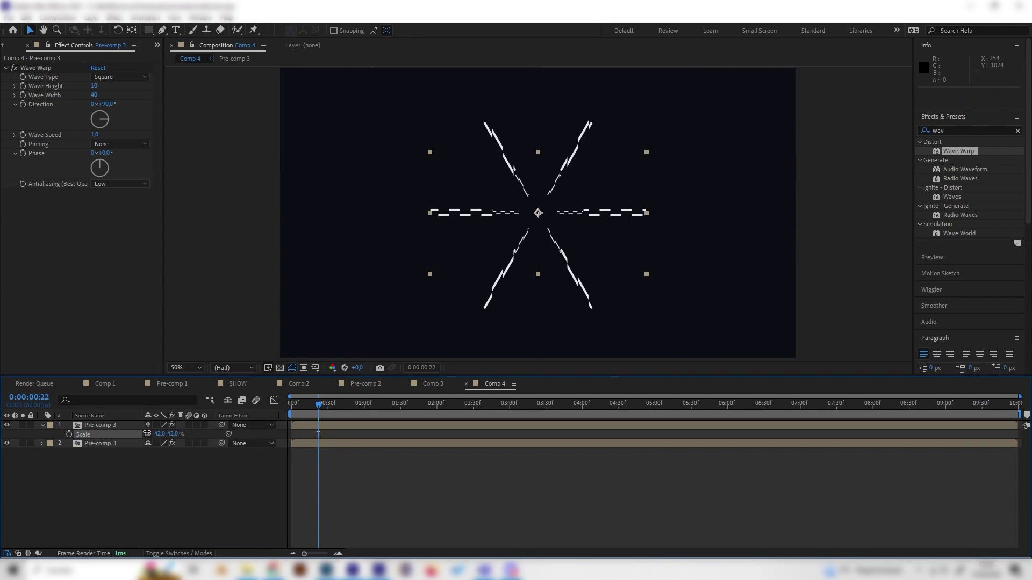
left_click_drag(537, 217, 353, 279)
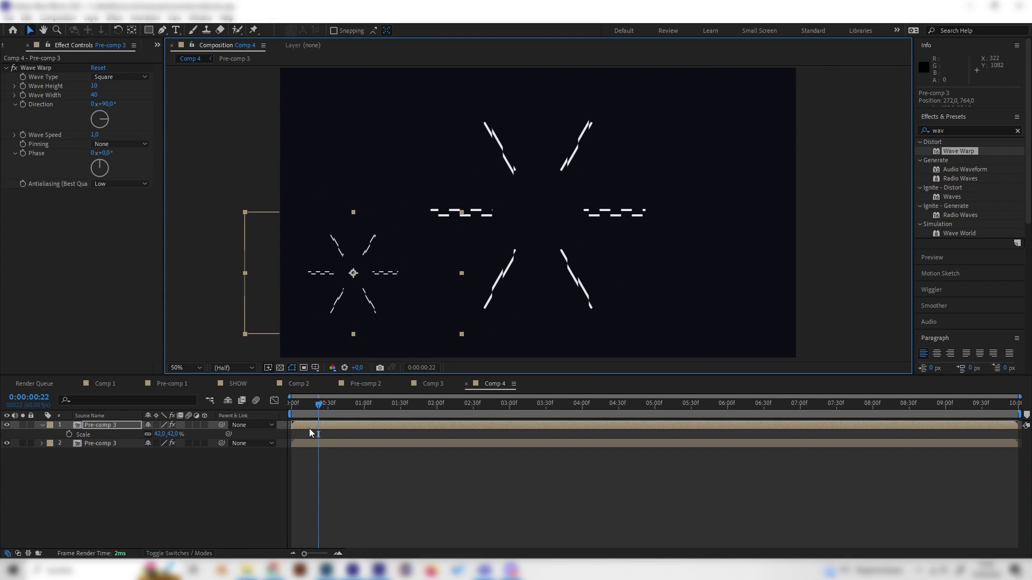
left_click_drag(299, 425, 309, 424)
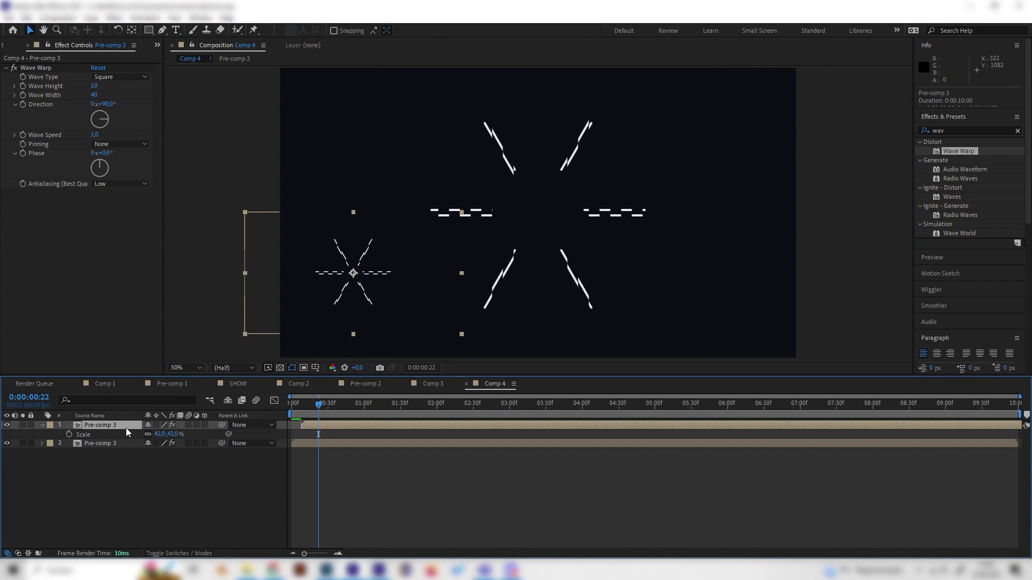
Duplicate the 42% burst, place the copy at about 1538, 790, and set its Scale to 30%.
key("ctrl+d")
left_click_drag(353, 277, 694, 280)
key("r")
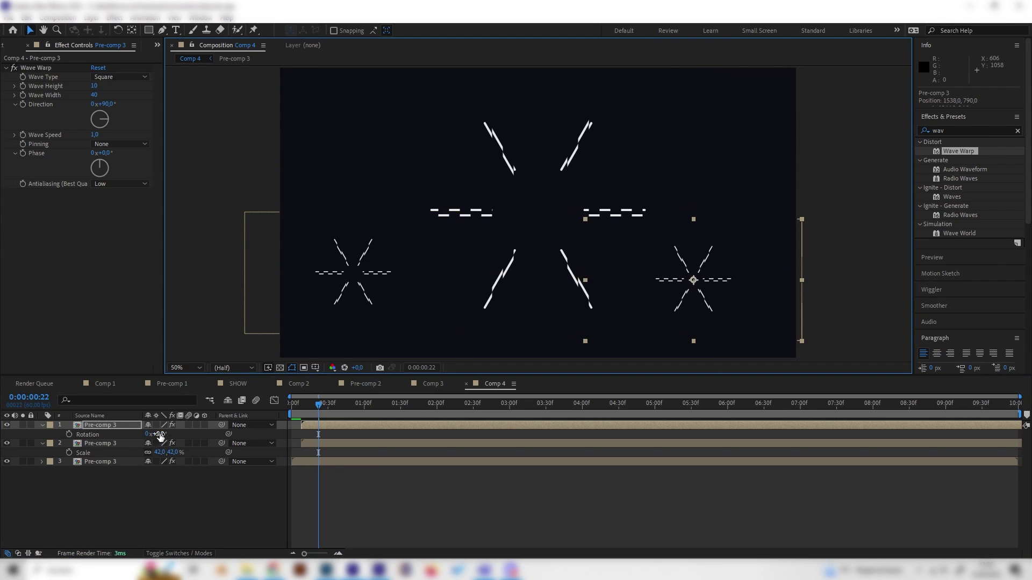
key("s")
left_click(167, 434)
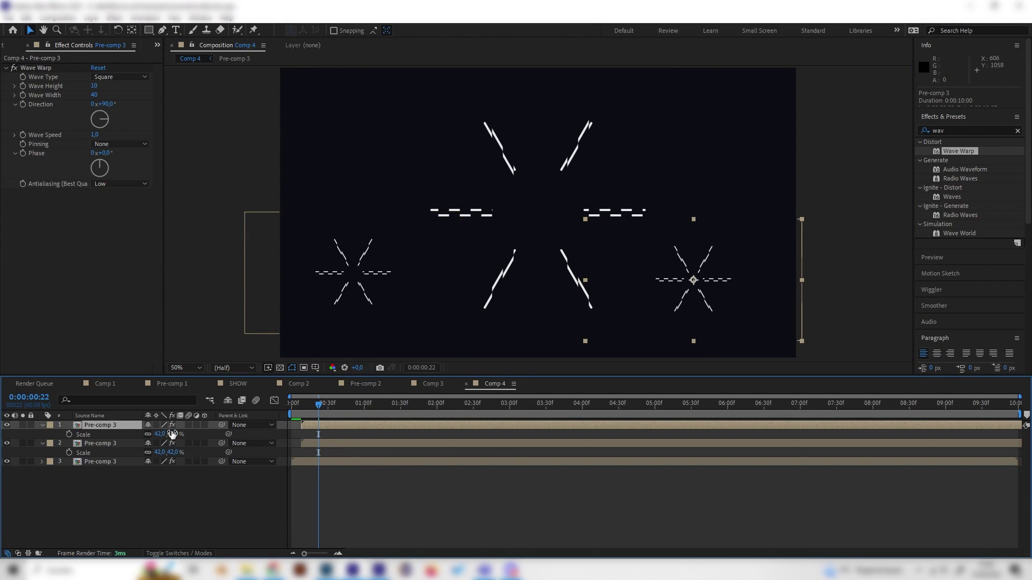
type("30")
key("Return")
Delay the 30% burst's layer by another 6 frames and set its Rotation to 26°.
left_click_drag(333, 409, 253, 415)
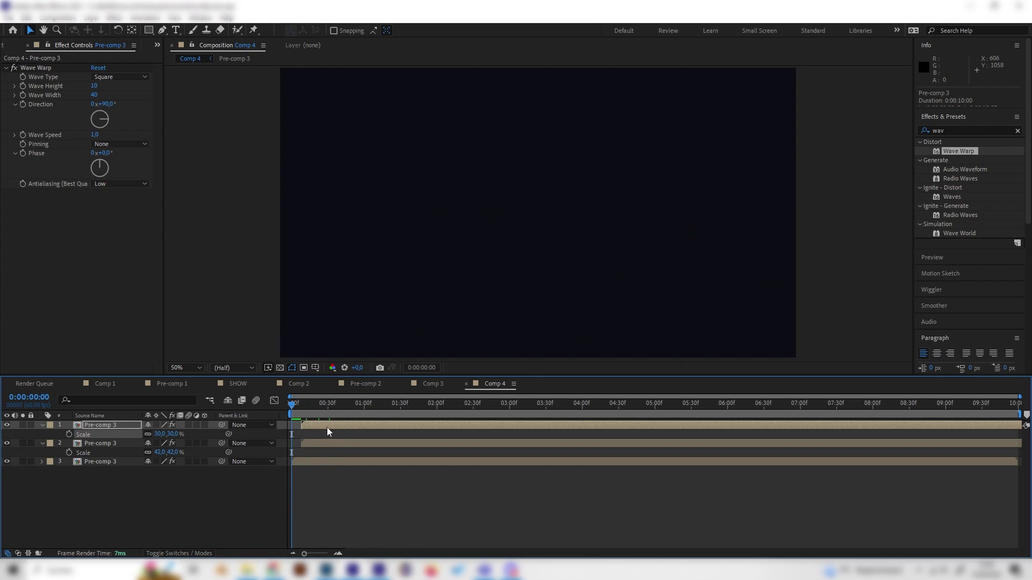
left_click_drag(327, 427, 321, 405)
key("r")
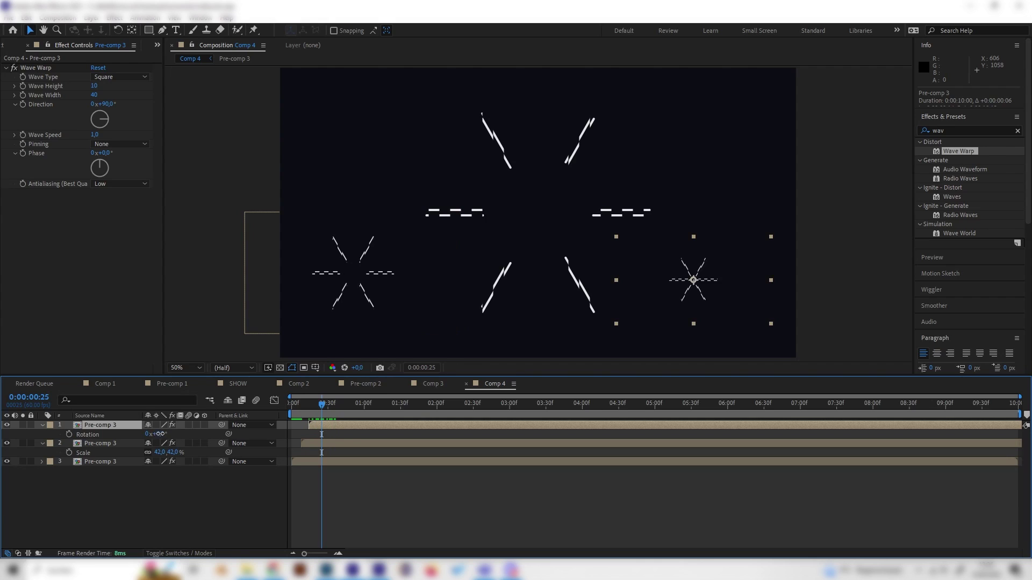
left_click_drag(160, 434, 174, 433)
Play back the three staggered bursts from the start of Comp 4.
key("space")
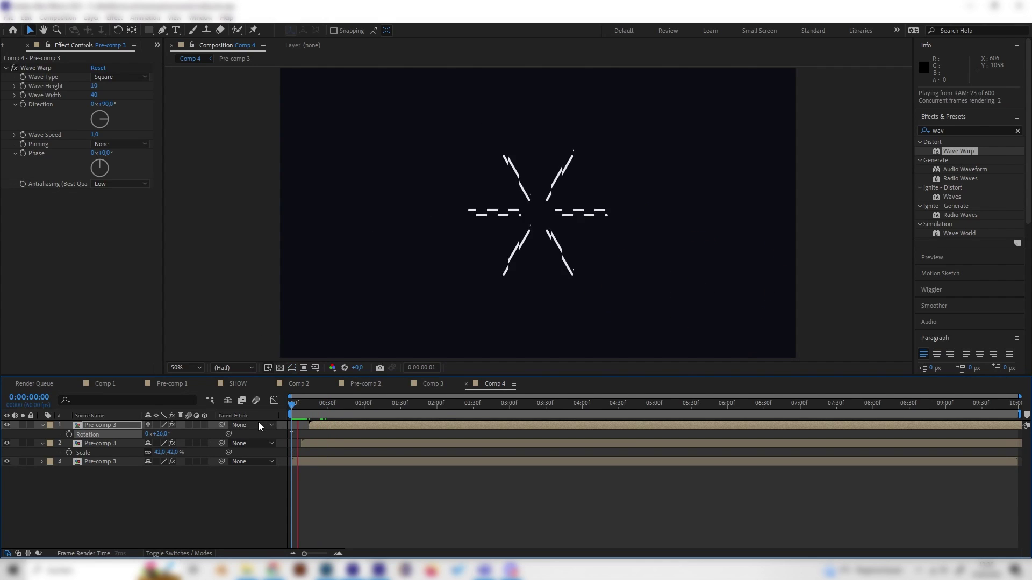
key("space")
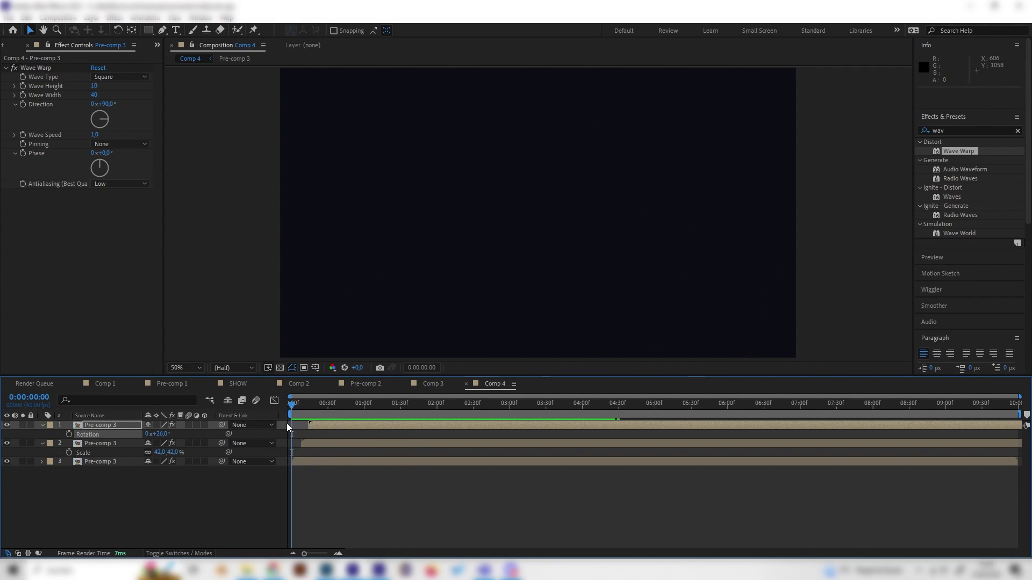
key("space")
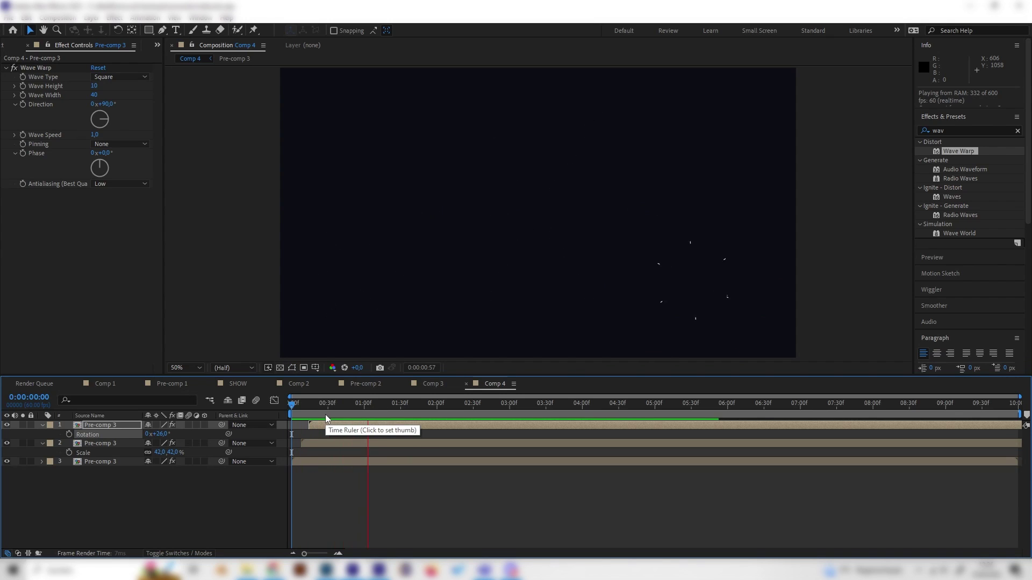